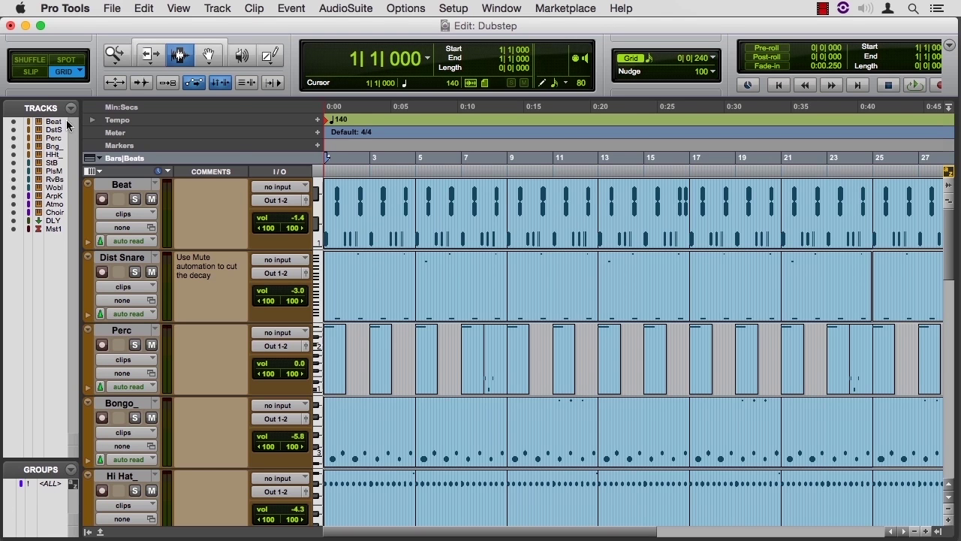
Step: Open the new-session dashboard from the File menu and dismiss it without creating a session
left_click(112, 9)
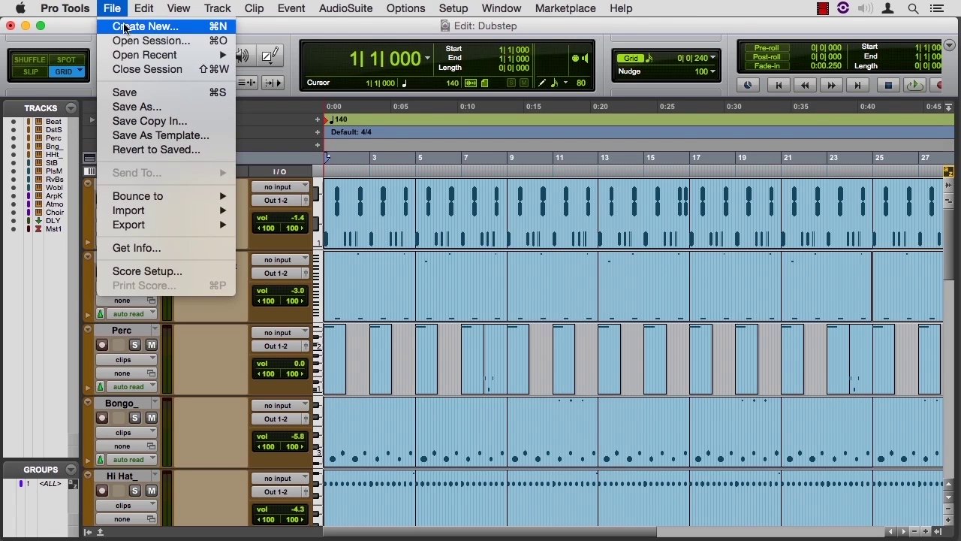
left_click(125, 27)
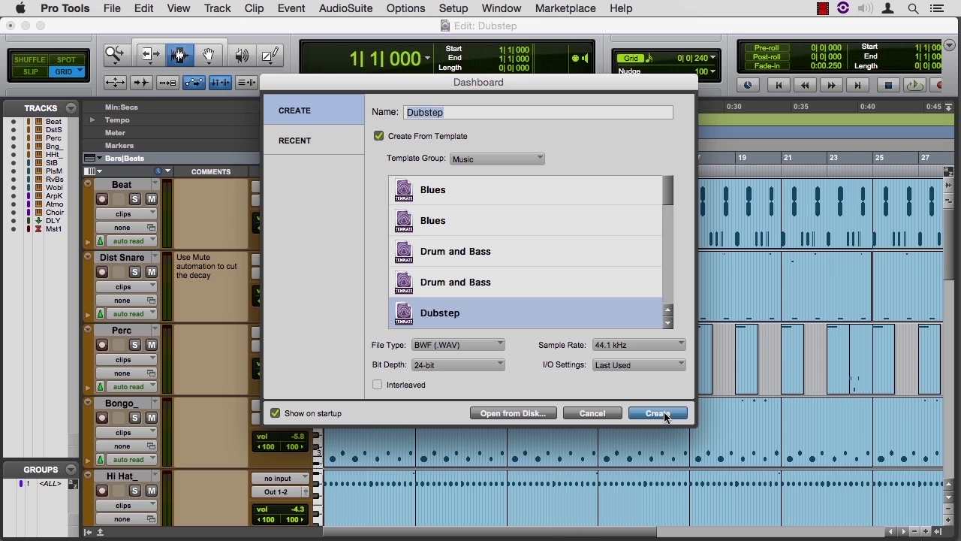
left_click(612, 416)
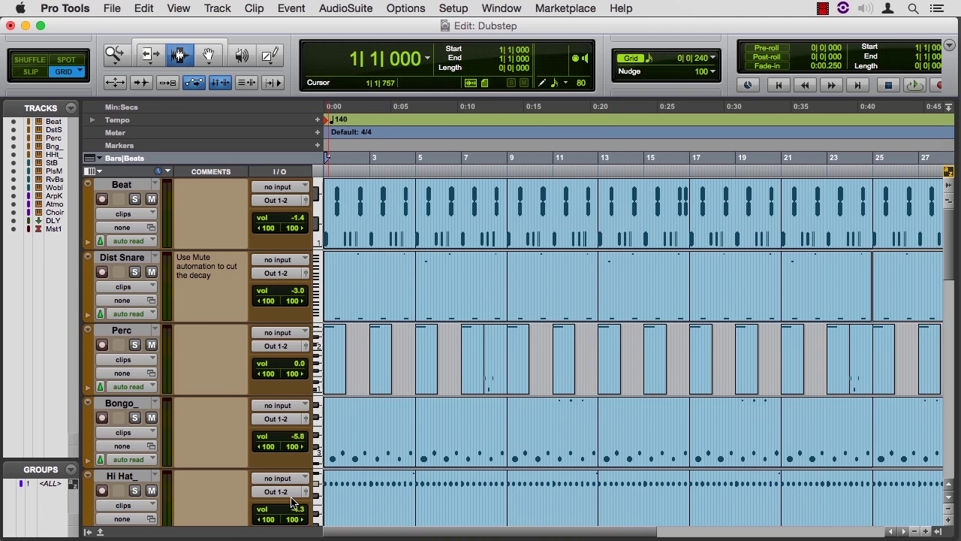
Step: Play the Dubstep session while scrolling through its tracks, then stop playback
key("space")
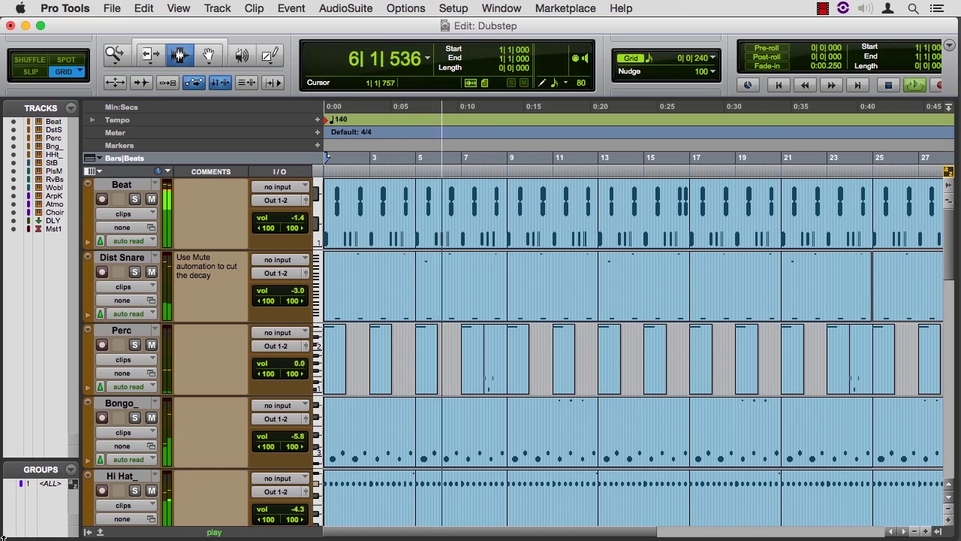
scroll(301, 443, "right", 10)
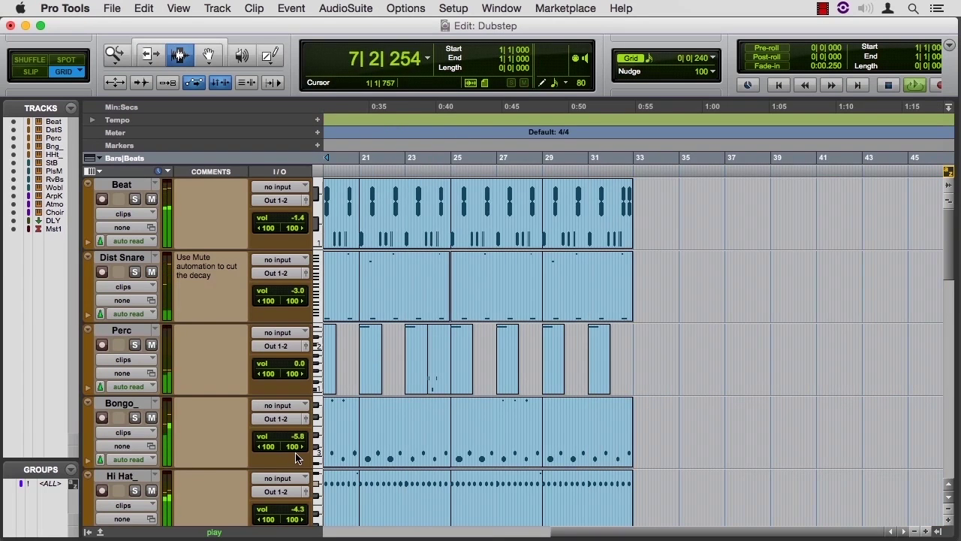
scroll(334, 434, "down", 5)
scroll(334, 434, "down", 10)
scroll(334, 434, "right", 3)
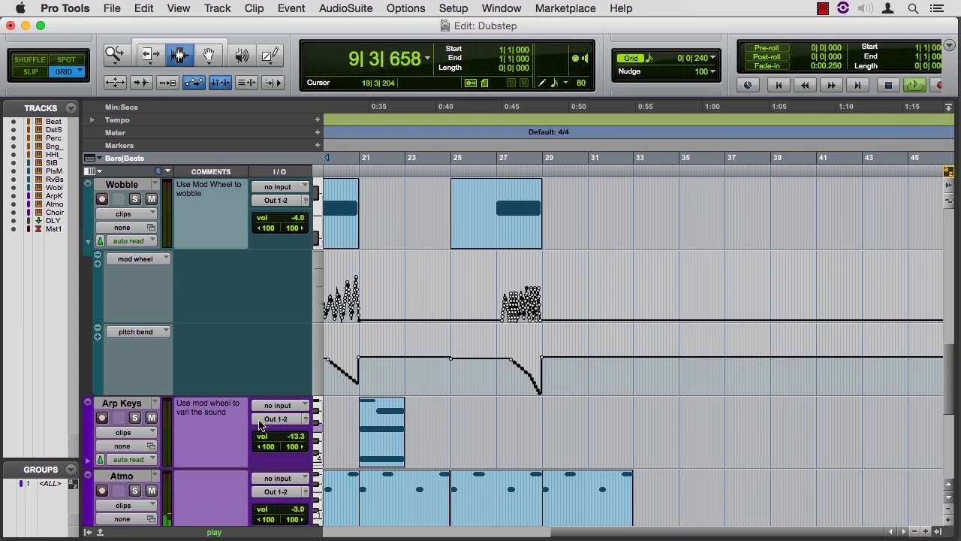
scroll(519, 323, "left", 15)
scroll(520, 323, "down", 3)
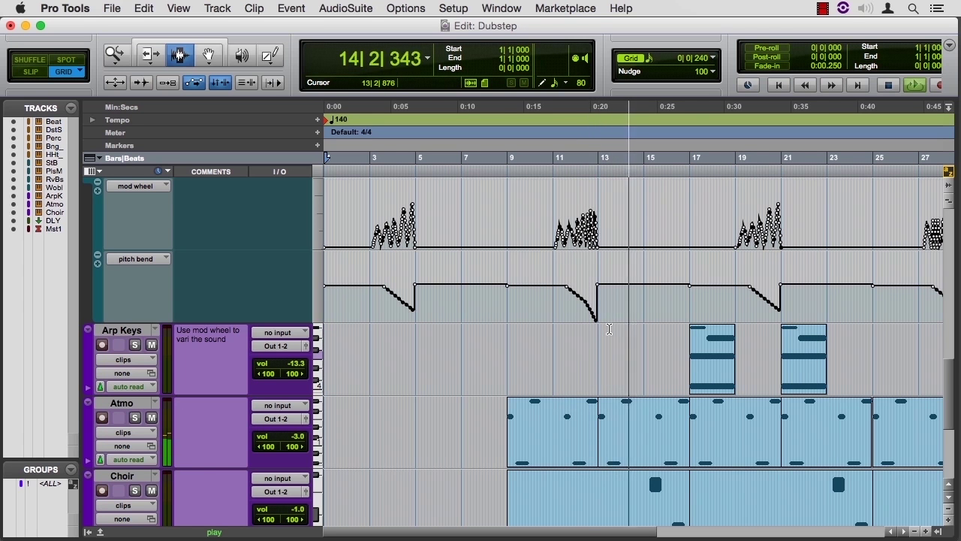
key("space")
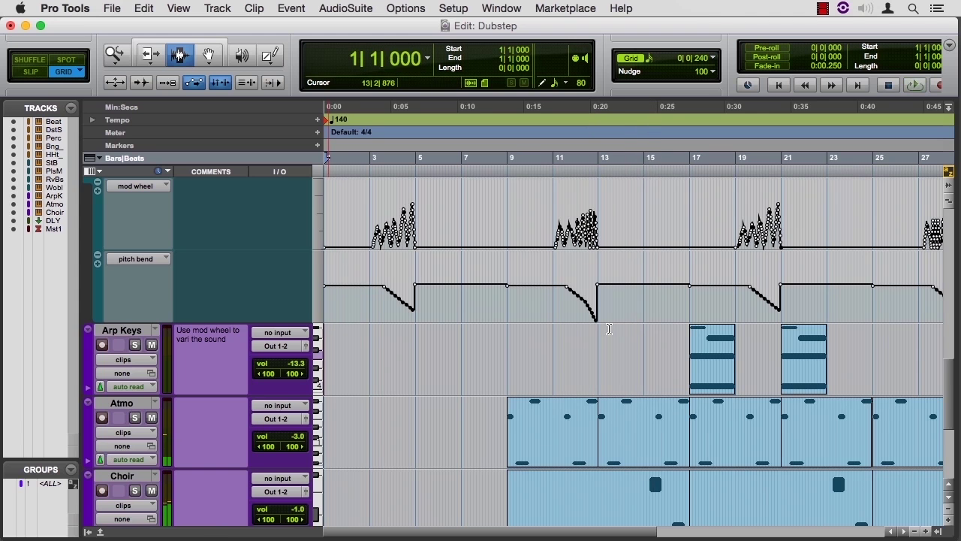
Step: Play the Choir part starting from bar 15
scroll(661, 346, "down", 3)
scroll(661, 346, "down", 1)
left_click(649, 255)
key("space")
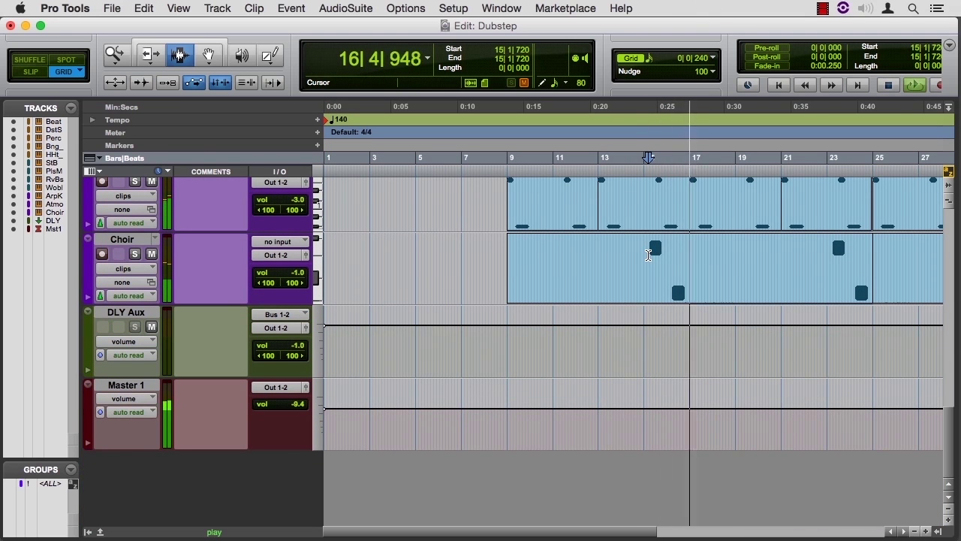
Step: Stop playback, enable the Smart Tool, and place the cursor later in bar 15 of Choir
key("space")
left_click(656, 255)
left_click(195, 44)
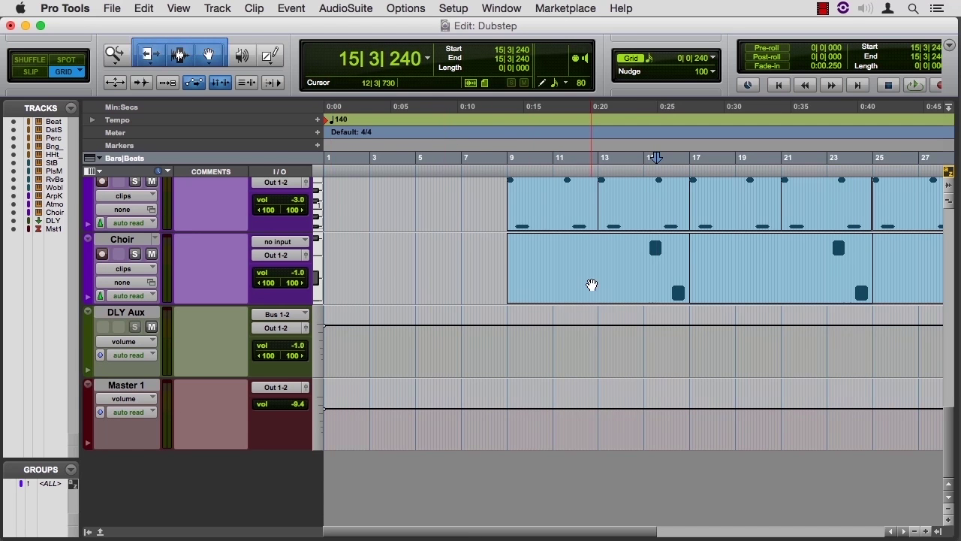
Step: Open the first Choir clip in the MIDI Editor, resized to float over the Edit window
scroll(592, 285, "up", 2)
left_click(660, 368)
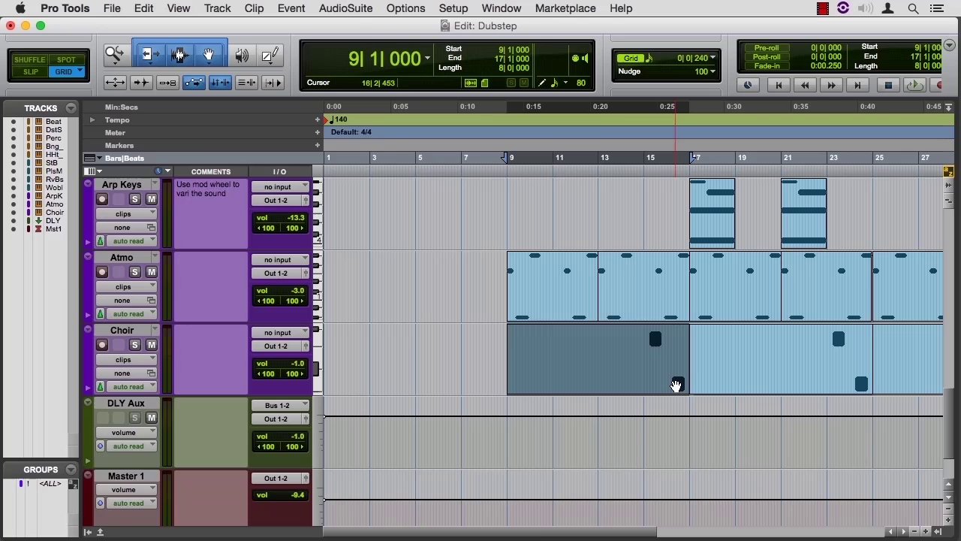
double_click(676, 385)
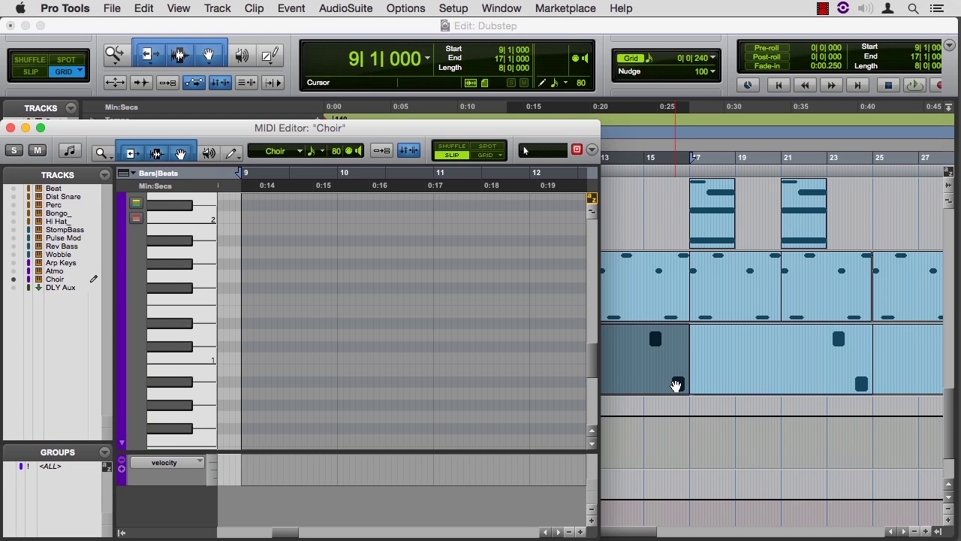
left_click(42, 128)
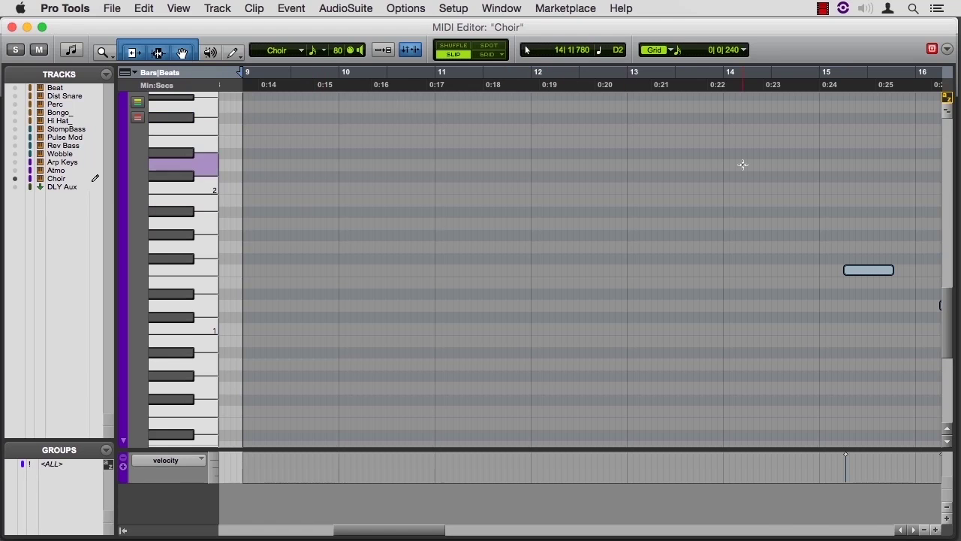
left_click_drag(952, 535, 555, 496)
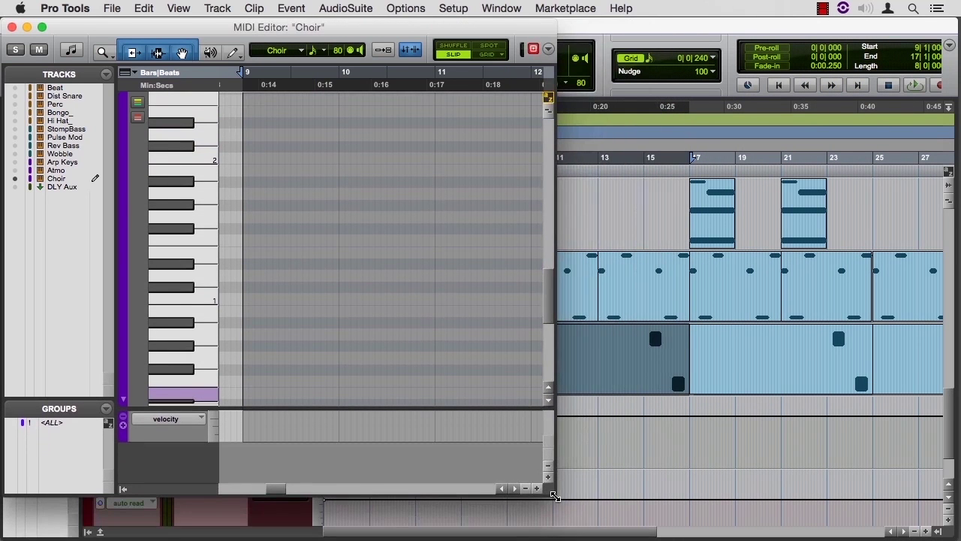
mouse_move(387, 30)
left_mouse_down()
mouse_move(394, 51)
mouse_move(490, 37)
mouse_move(392, 40)
left_mouse_up()
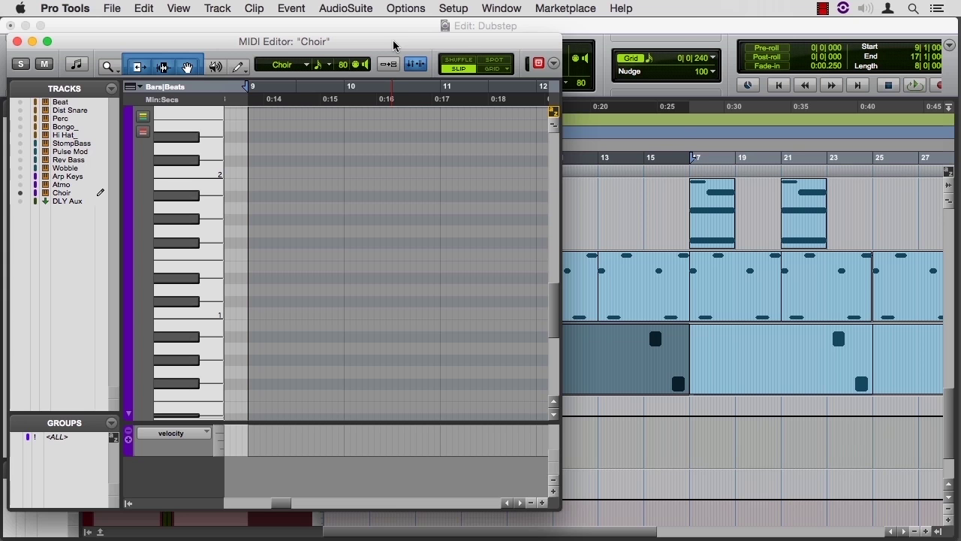
left_click(491, 8)
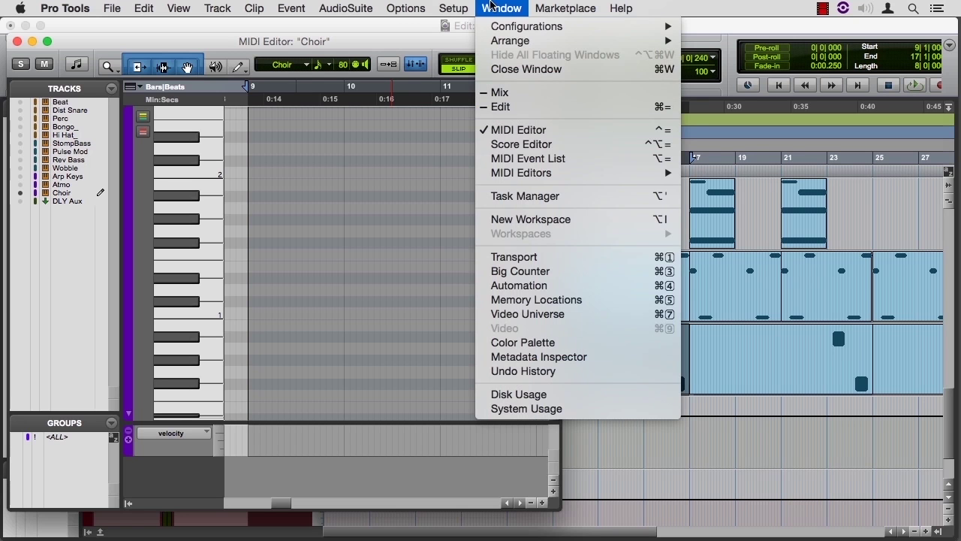
mouse_move(516, 30)
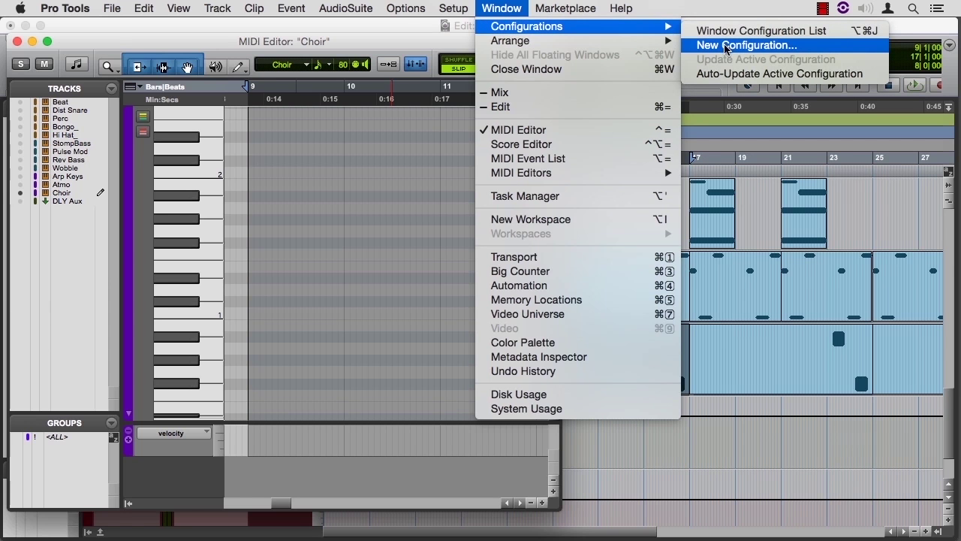
left_click(357, 195)
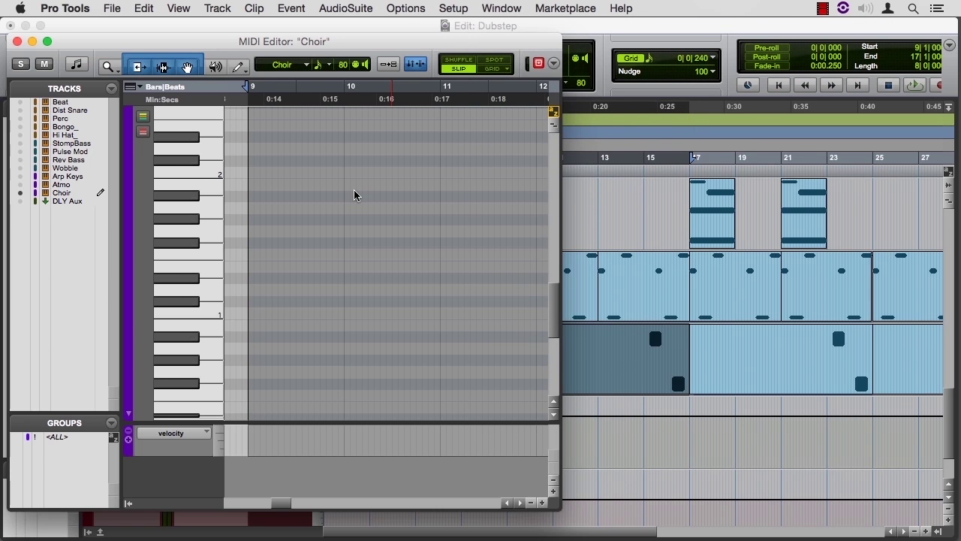
left_click_drag(245, 46, 280, 74)
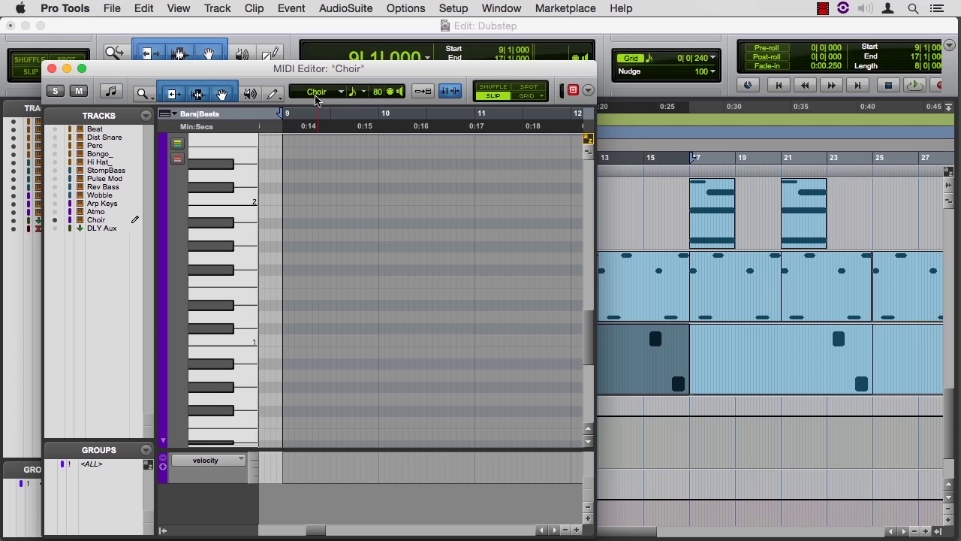
left_click(222, 94)
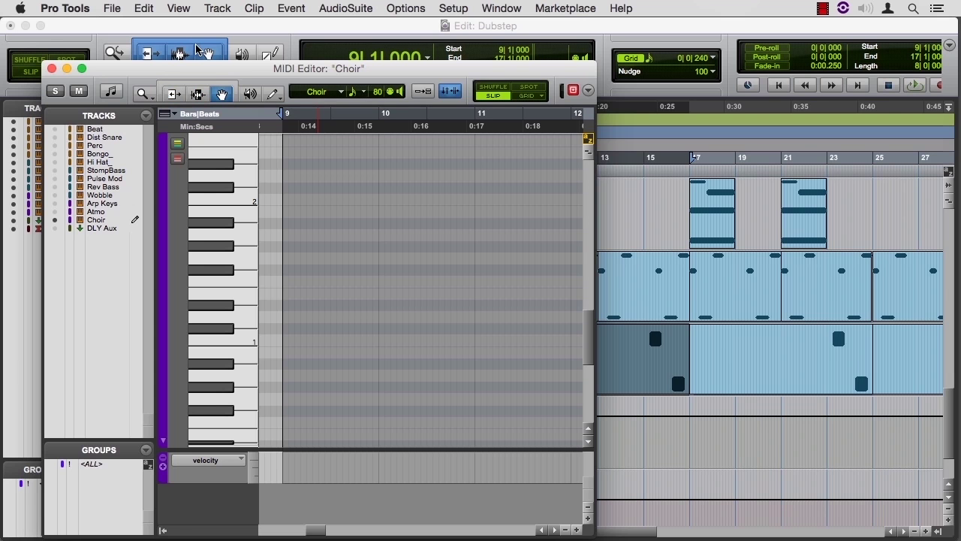
left_click(193, 89)
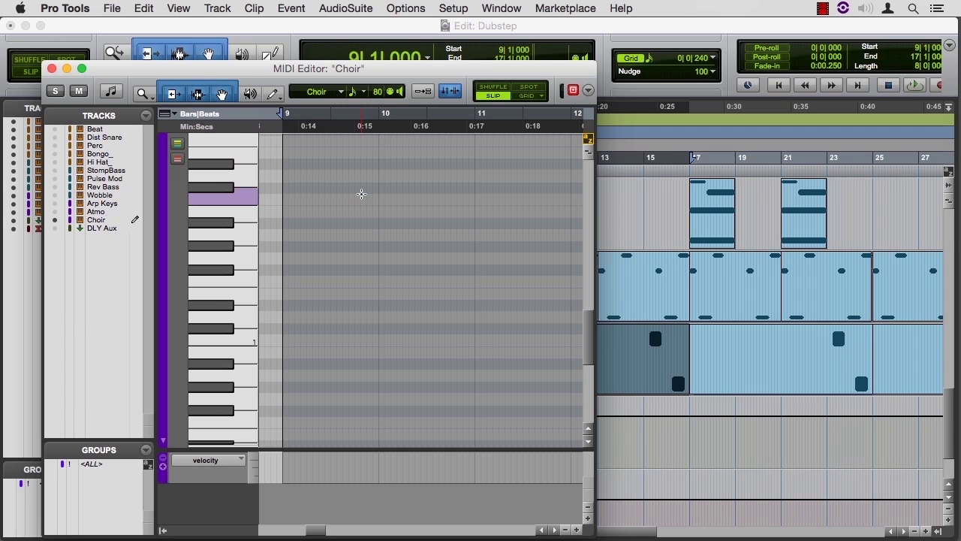
Step: Make MIDI clip double-clicks open the MIDI Event List, then open the Choir clip there
left_click(52, 68)
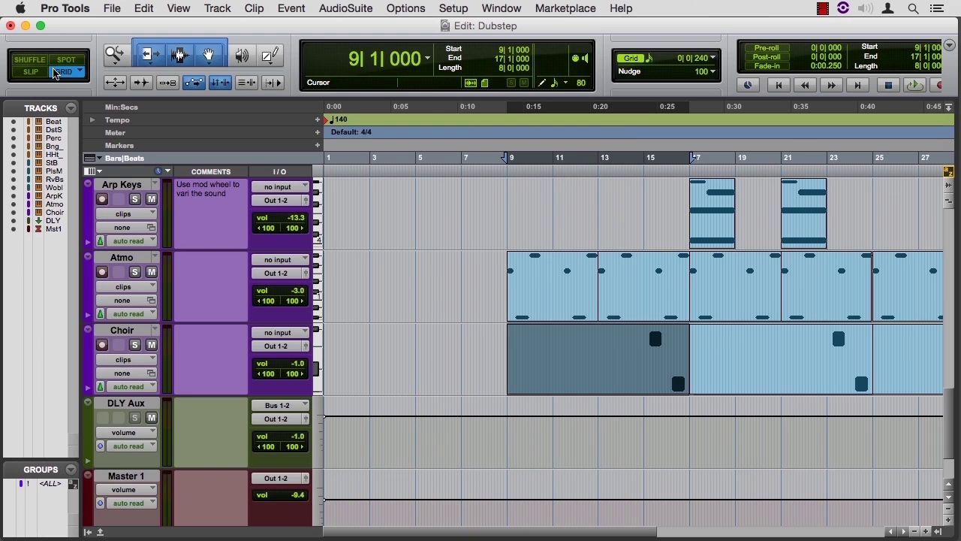
left_click(455, 7)
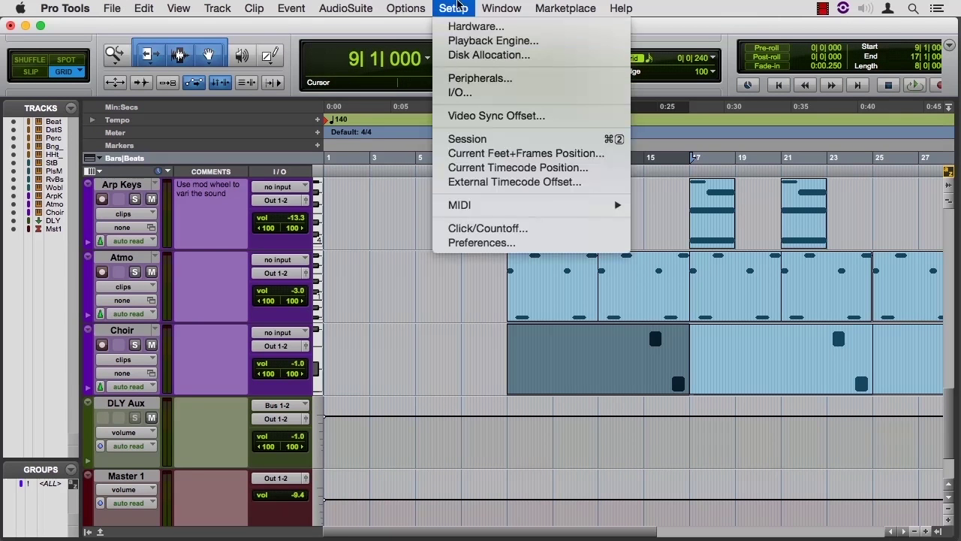
left_click(484, 241)
left_click(541, 54)
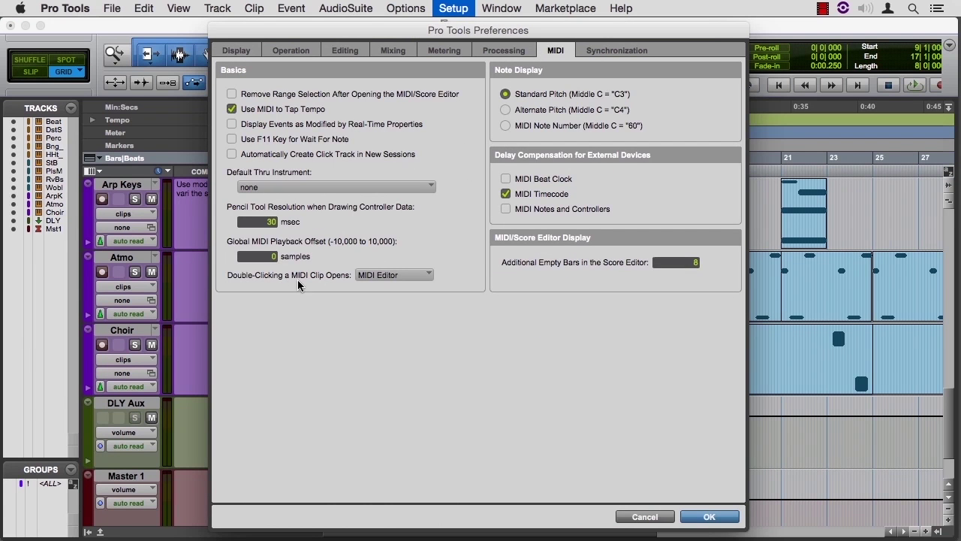
left_click(381, 279)
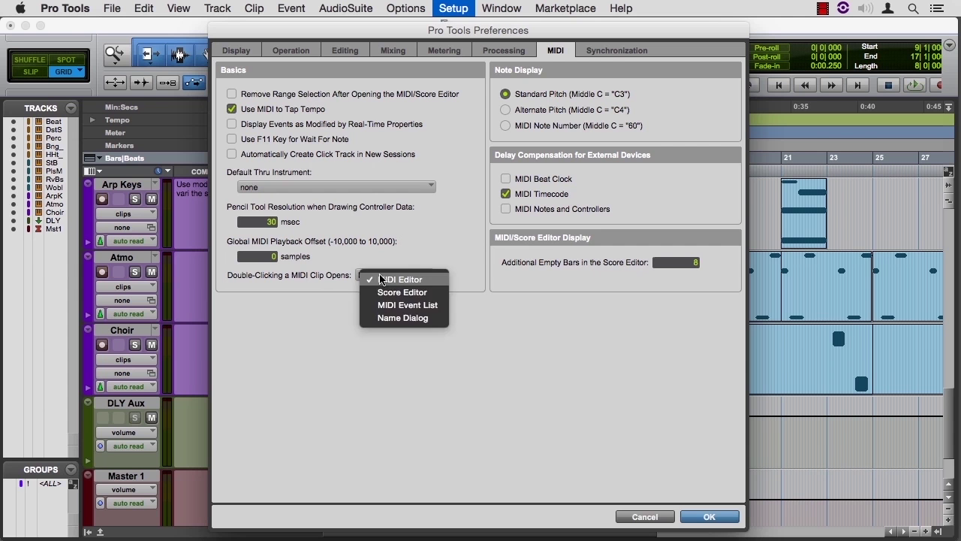
left_click(392, 308)
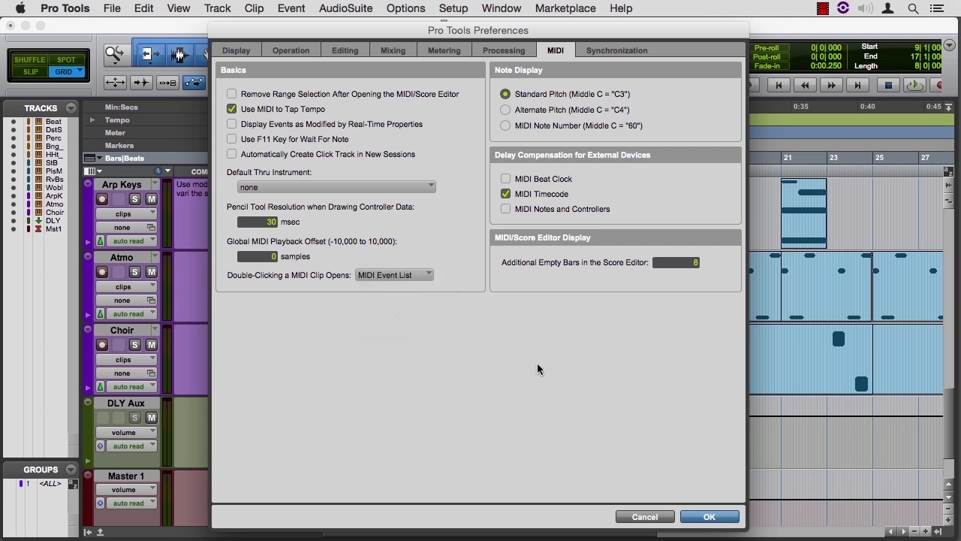
left_click(708, 517)
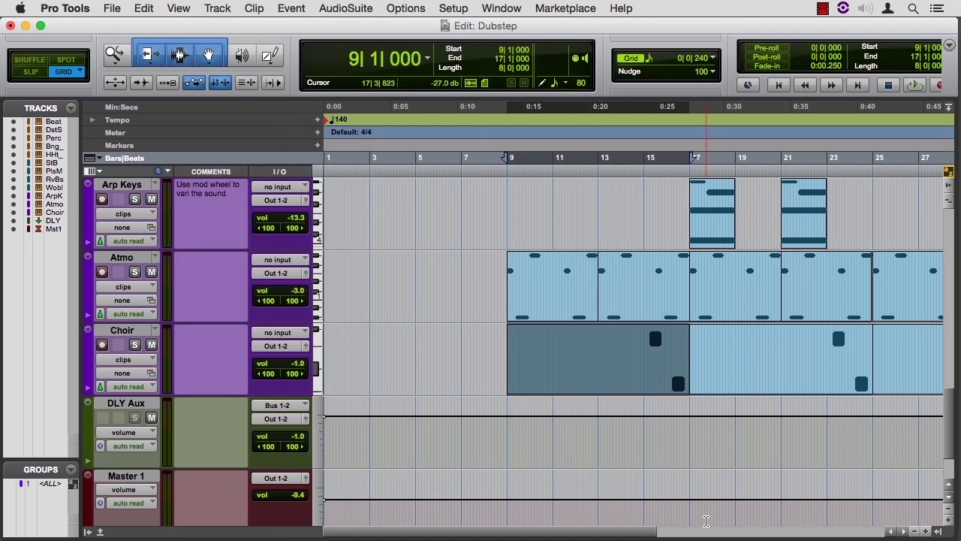
double_click(584, 367)
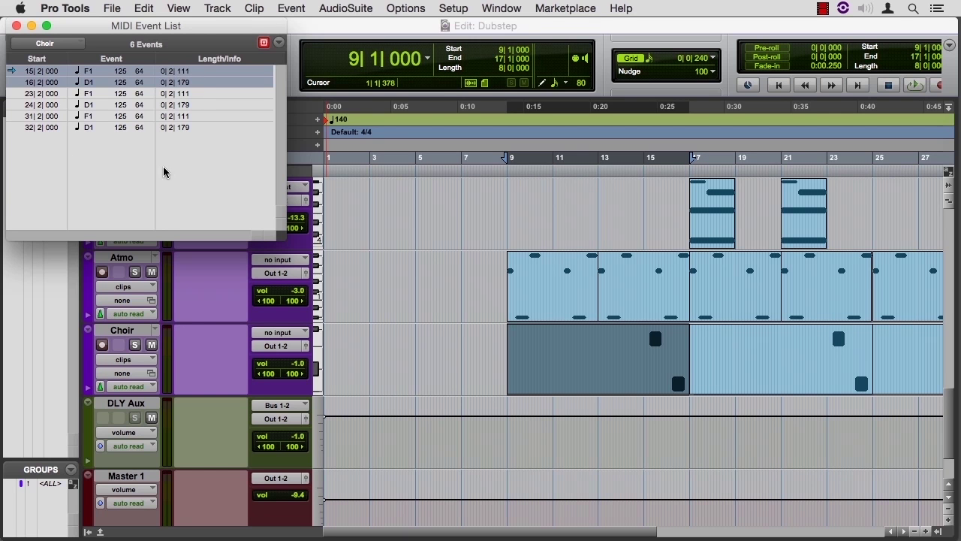
Step: Close the event list and set MIDI clip double-clicks to open the Score Editor
left_click(16, 25)
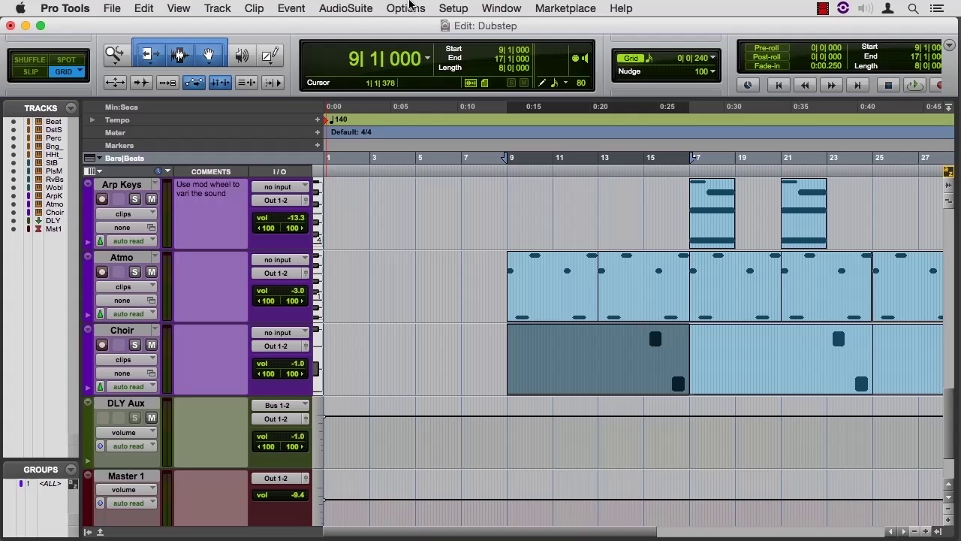
left_click(451, 9)
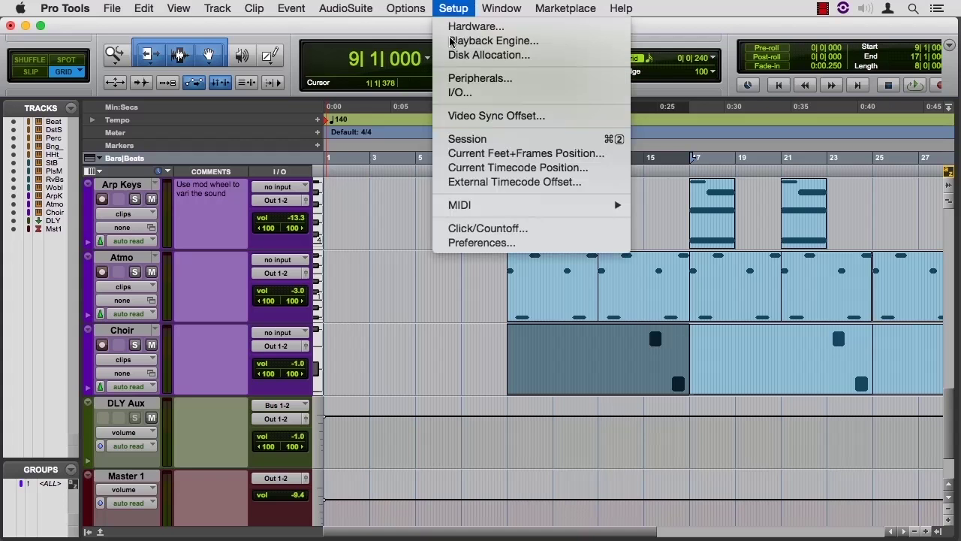
left_click(462, 244)
left_click(383, 281)
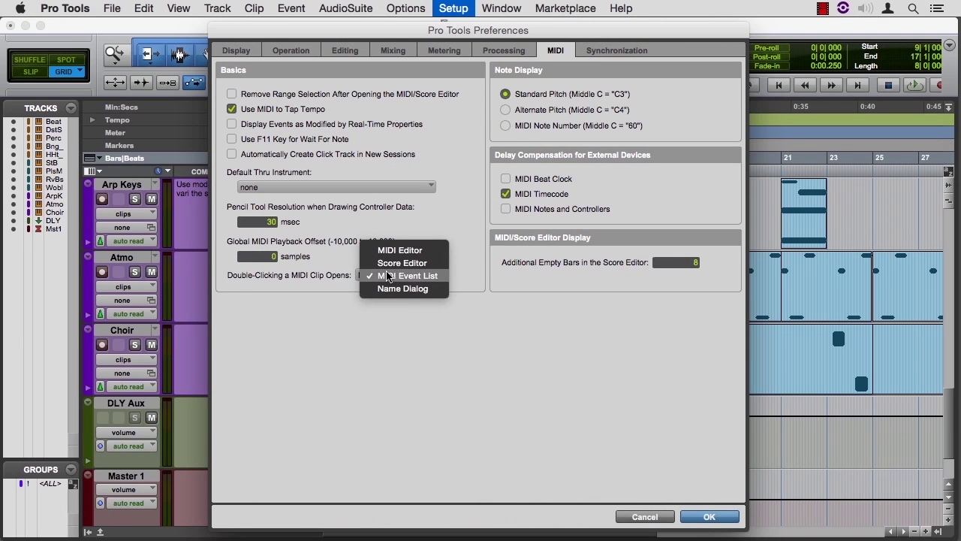
left_click(401, 263)
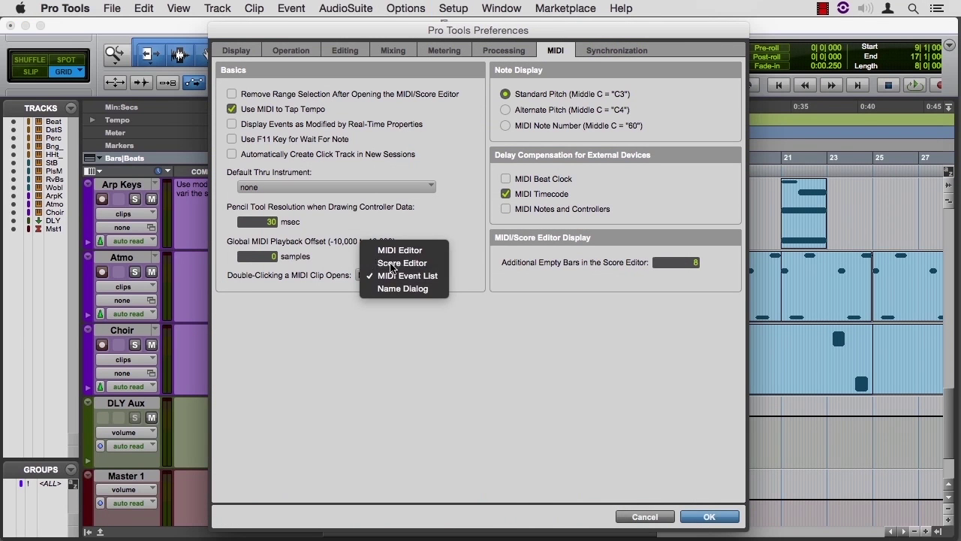
left_click(707, 517)
Step: Open the Choir clip in the Score Editor, look through it, and close it
double_click(636, 369)
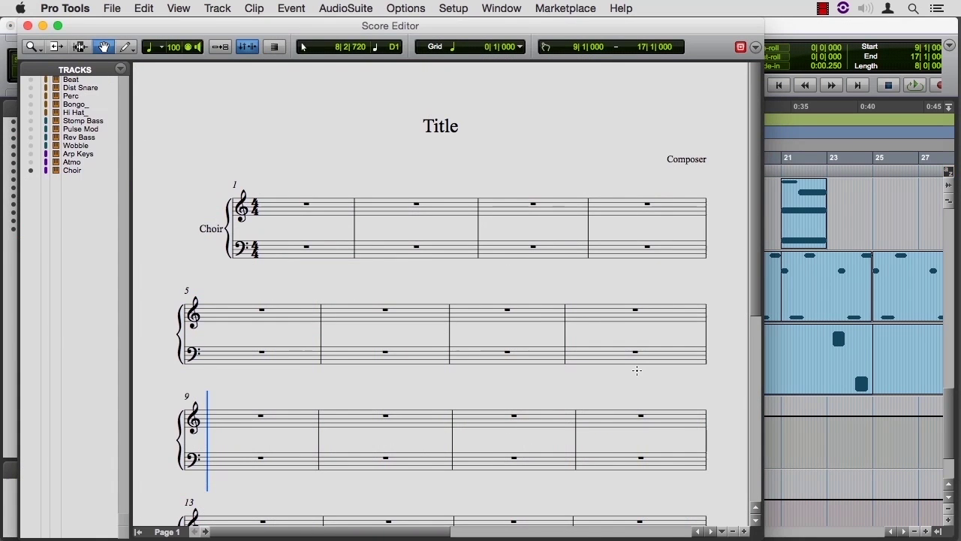
scroll(496, 258, "down", 3)
scroll(495, 259, "down", 6)
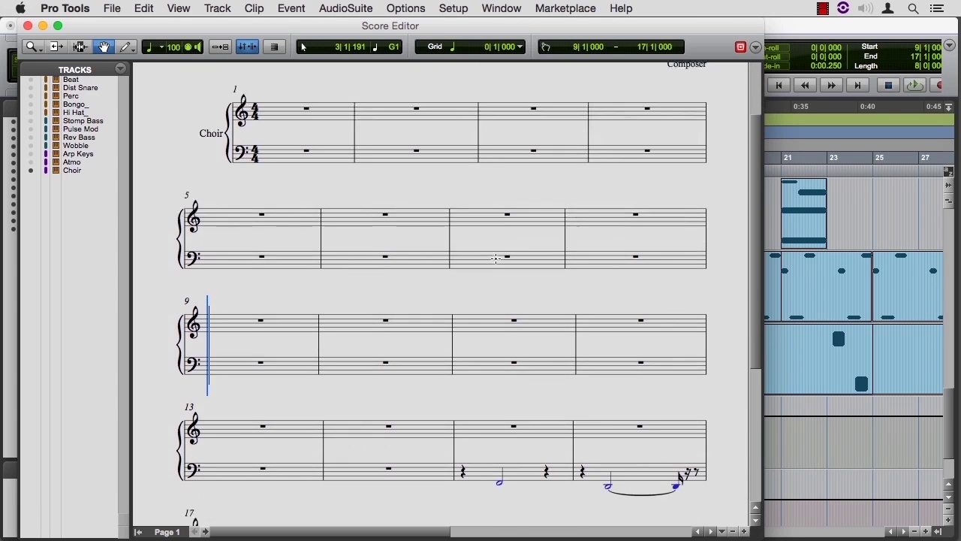
left_click(28, 25)
Step: Set the MIDI preference so double-clicking a MIDI clip opens the MIDI Editor
left_click(450, 9)
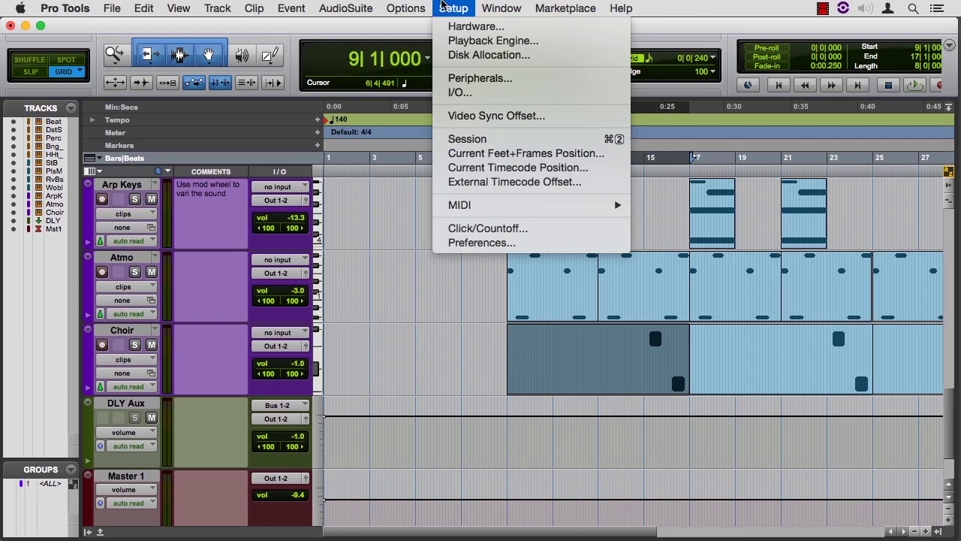
left_click(477, 242)
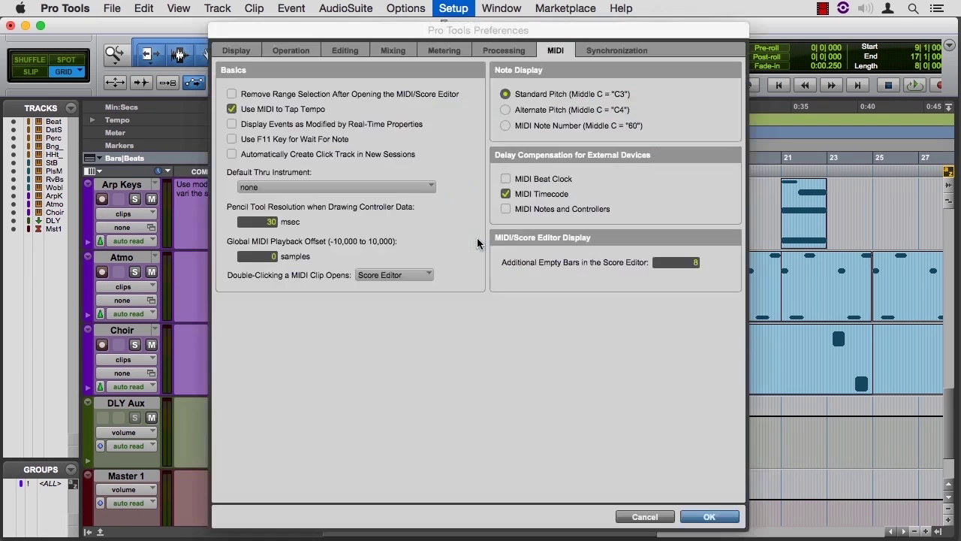
left_click(408, 275)
left_click(409, 265)
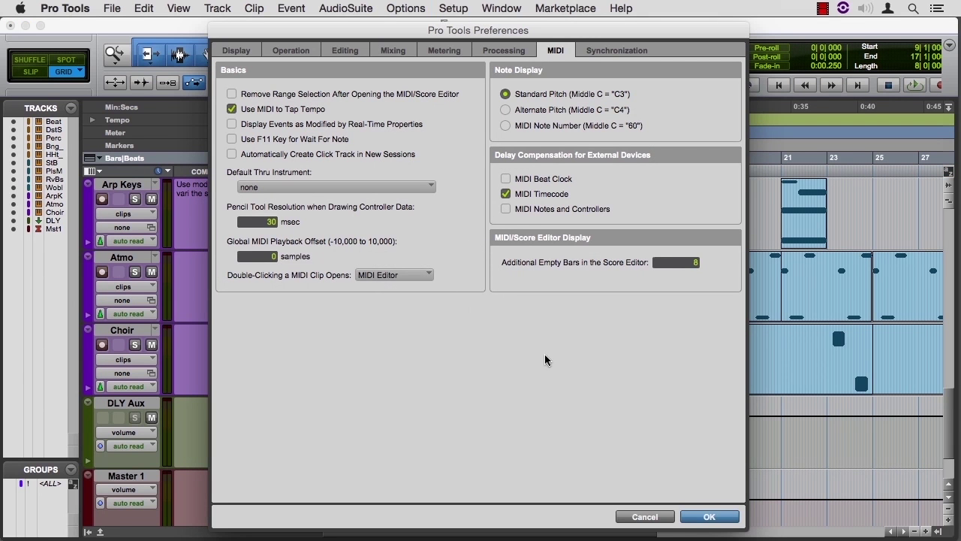
left_click(707, 516)
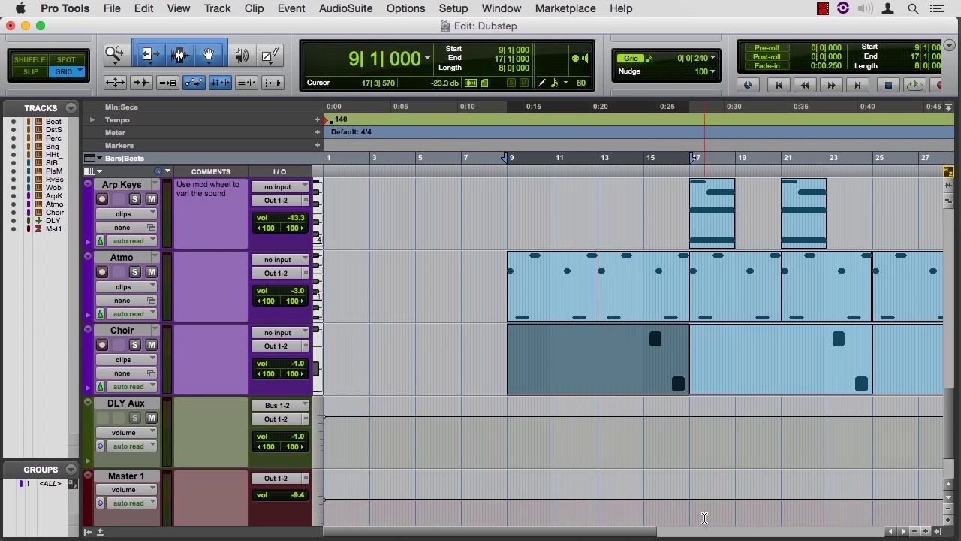
Step: Solo Beat and play its opening bars zoomed in from the start, then select its first clip
scroll(712, 410, "up", 15)
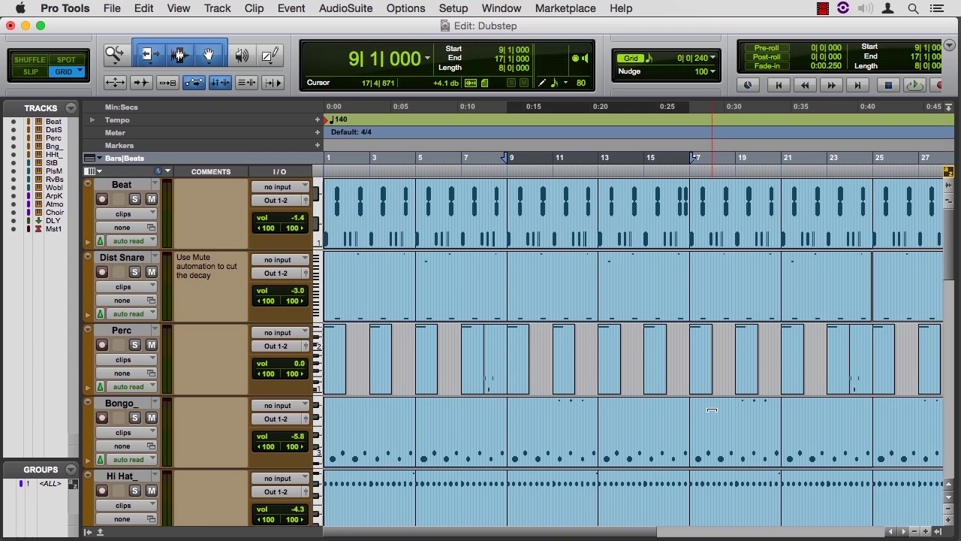
key("Return")
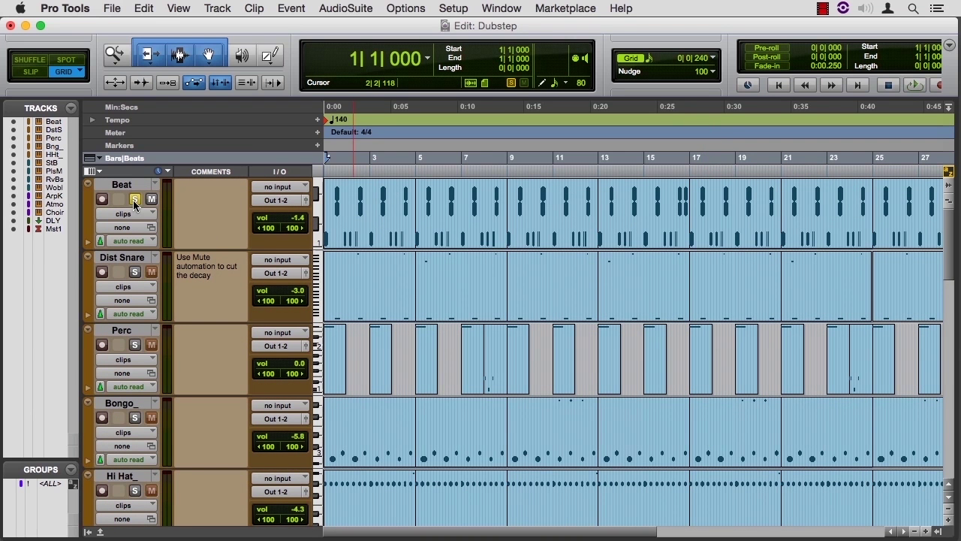
left_click(135, 199)
key("space")
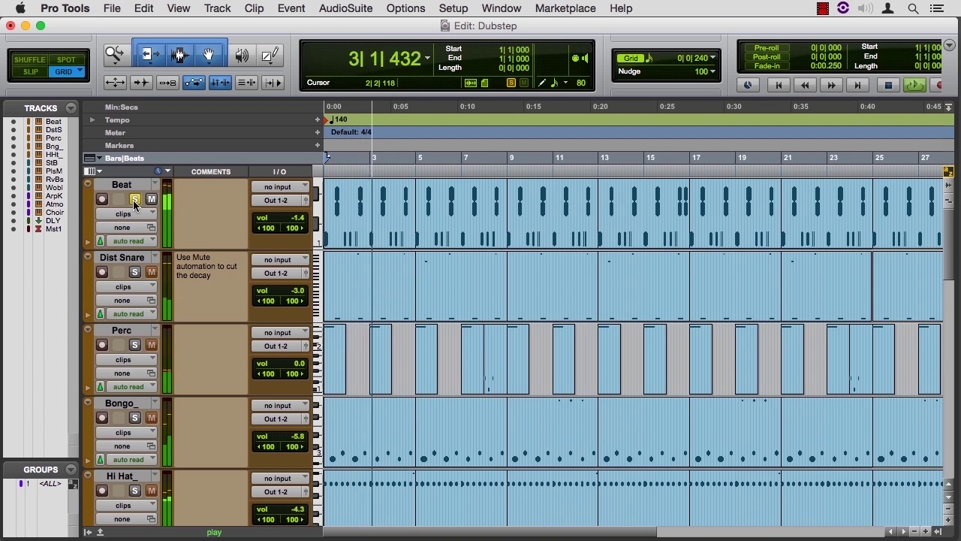
key("super+]")
key("super+]")
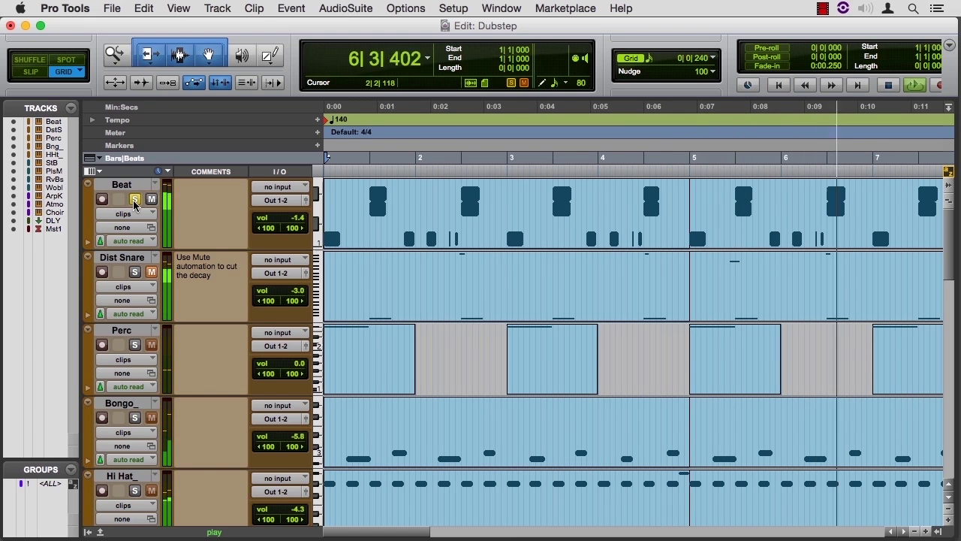
key("space")
left_click(436, 237)
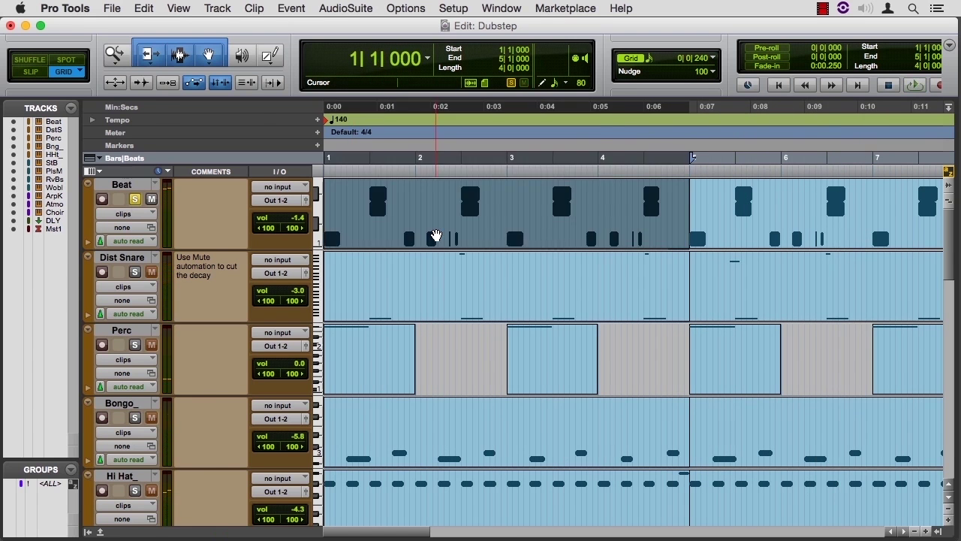
Step: Open the Beat clip's notes and nudge the short C1 note at 2|2|720 slightly later
double_click(436, 237)
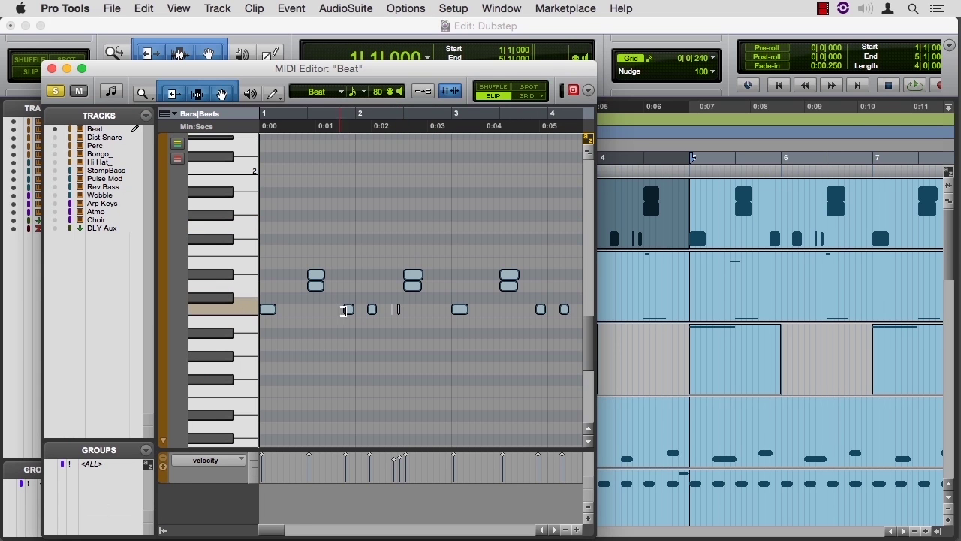
left_click(398, 309)
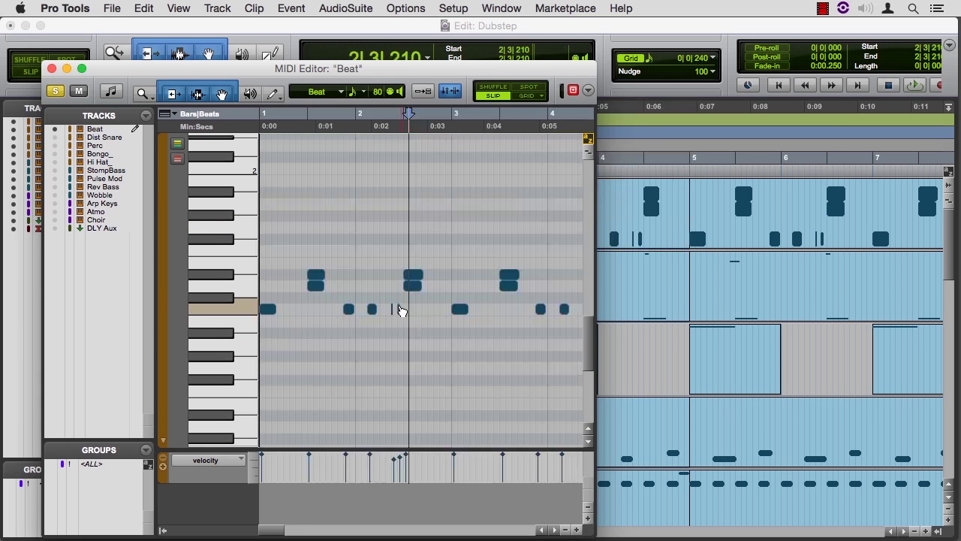
left_click(349, 309)
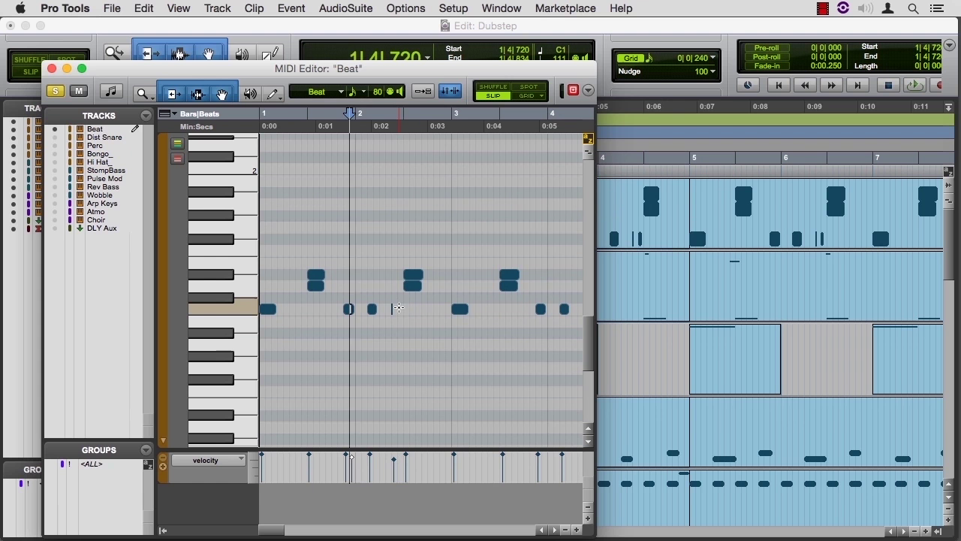
left_click(400, 310)
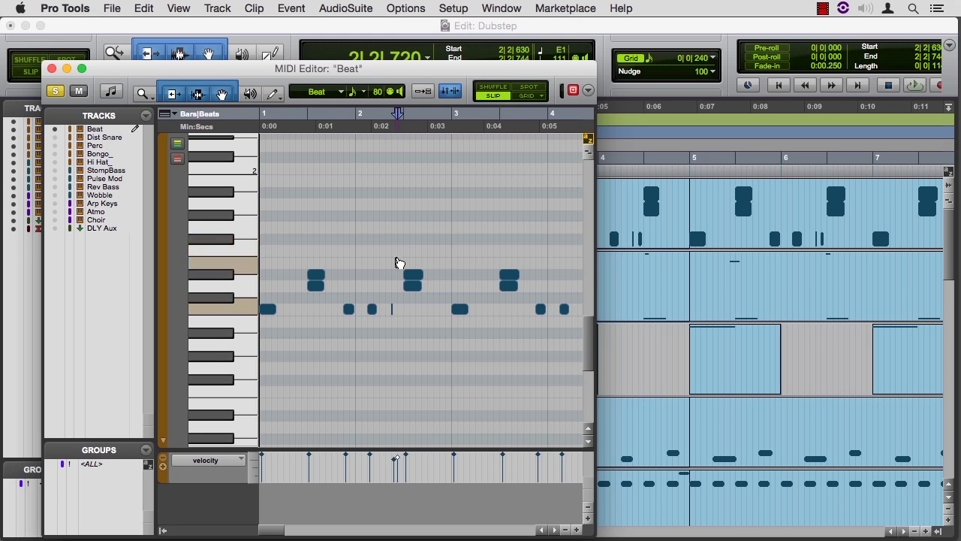
left_click_drag(398, 262, 401, 309)
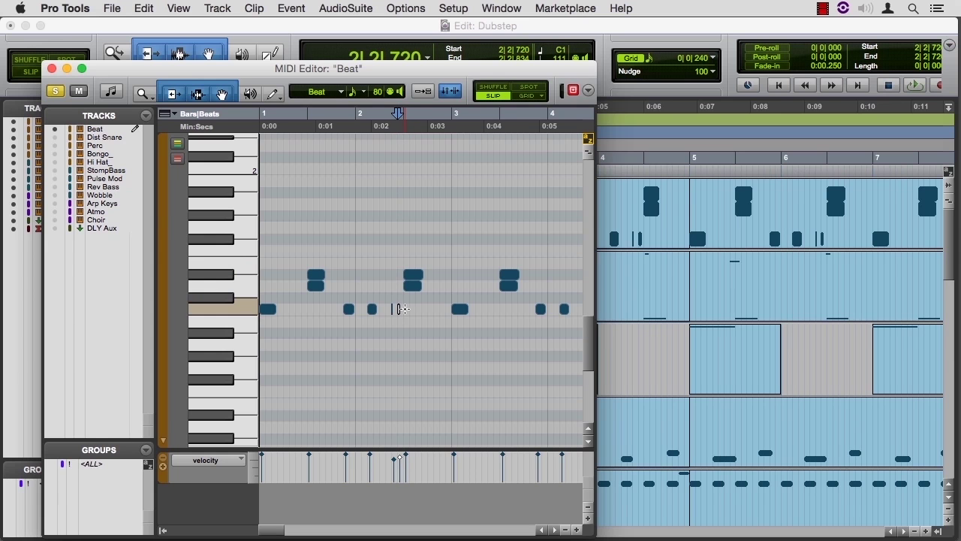
Step: With grid snapping on, try moving the C1 note to 2|3|000, undo it, and audition the beat
left_click(530, 96)
left_click(532, 102)
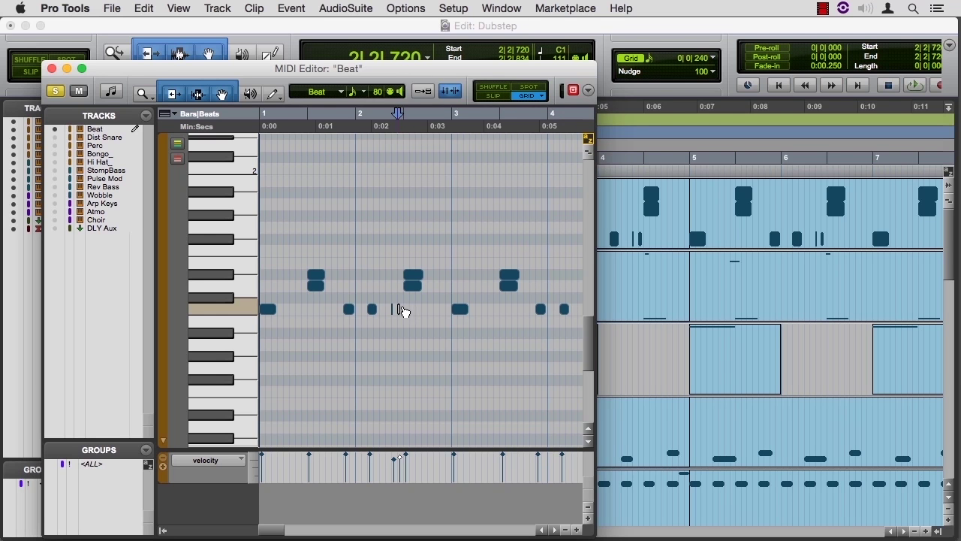
left_click_drag(403, 311, 420, 312)
key("super+z")
key("super+z")
key("super+z")
key("super+z")
key("super+z")
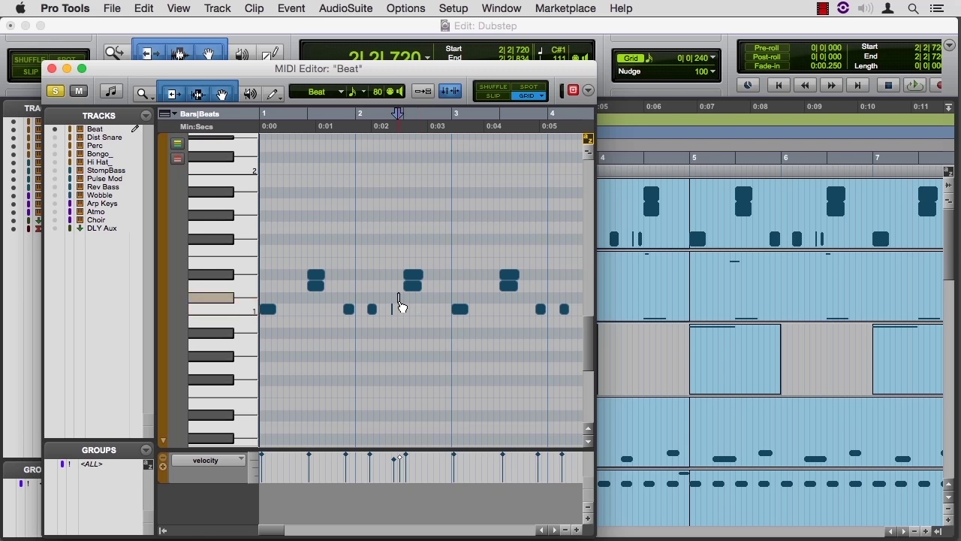
key("space")
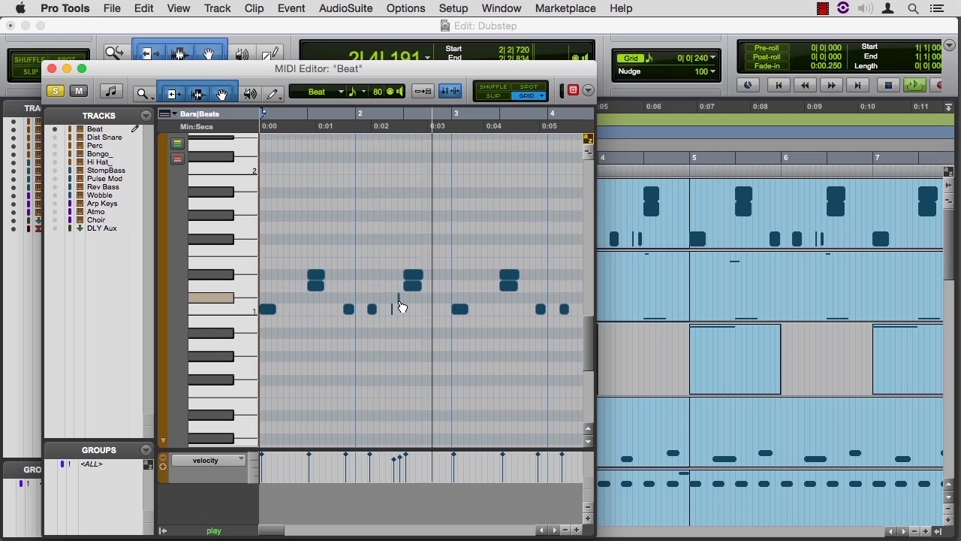
key("space")
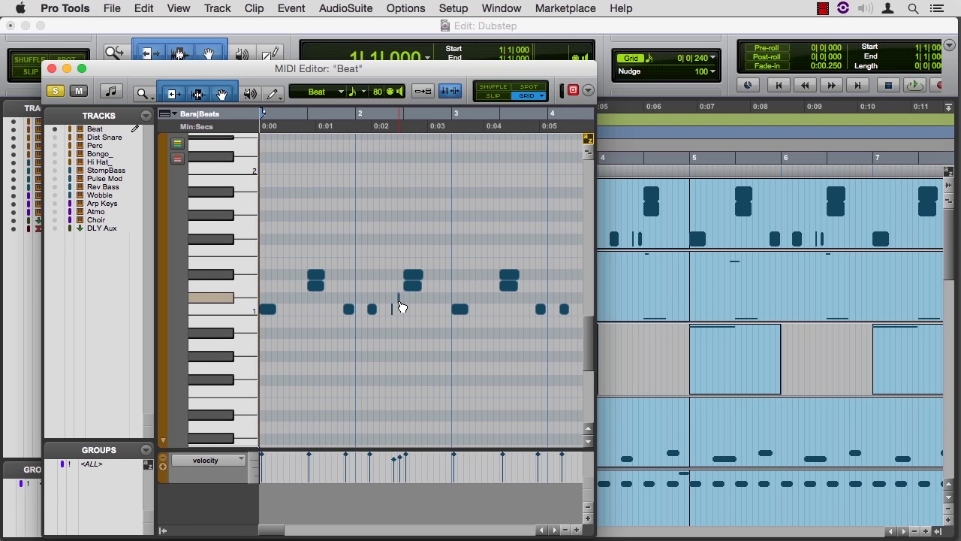
left_click(398, 304)
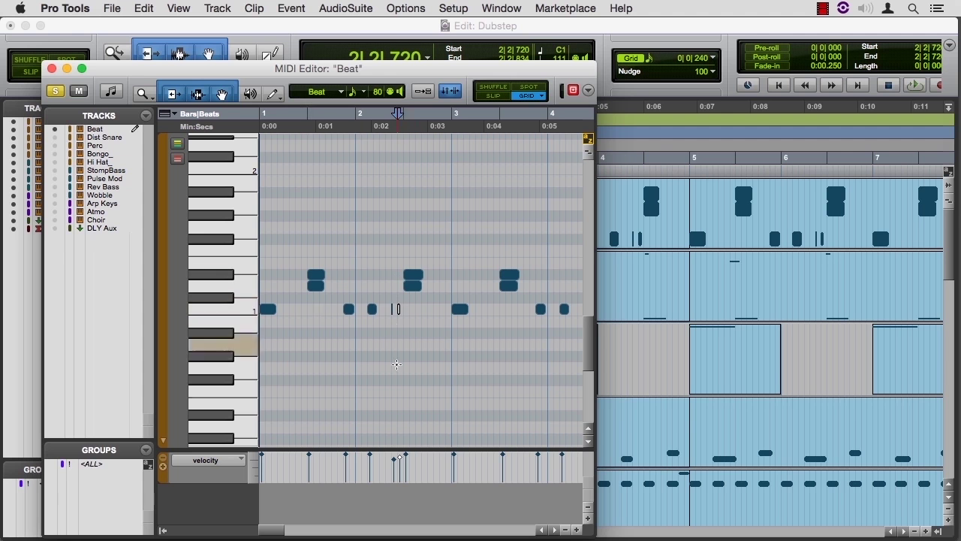
Step: Try lowering the short note's velocity from 108 to 78, restore 108, and audition from the start
left_click_drag(403, 469, 403, 473)
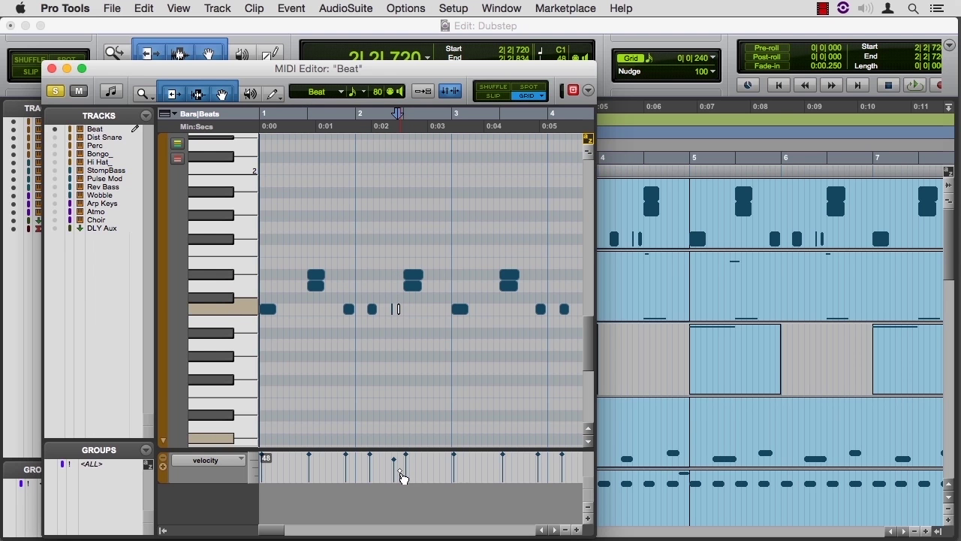
mouse_move(403, 476)
left_mouse_down()
mouse_move(403, 463)
mouse_move(403, 482)
mouse_move(400, 474)
left_mouse_up()
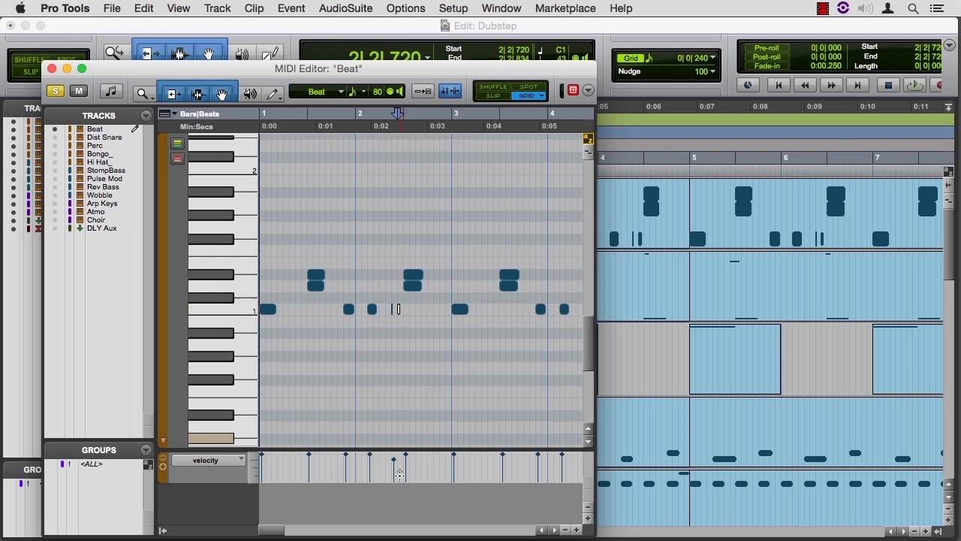
key("Return")
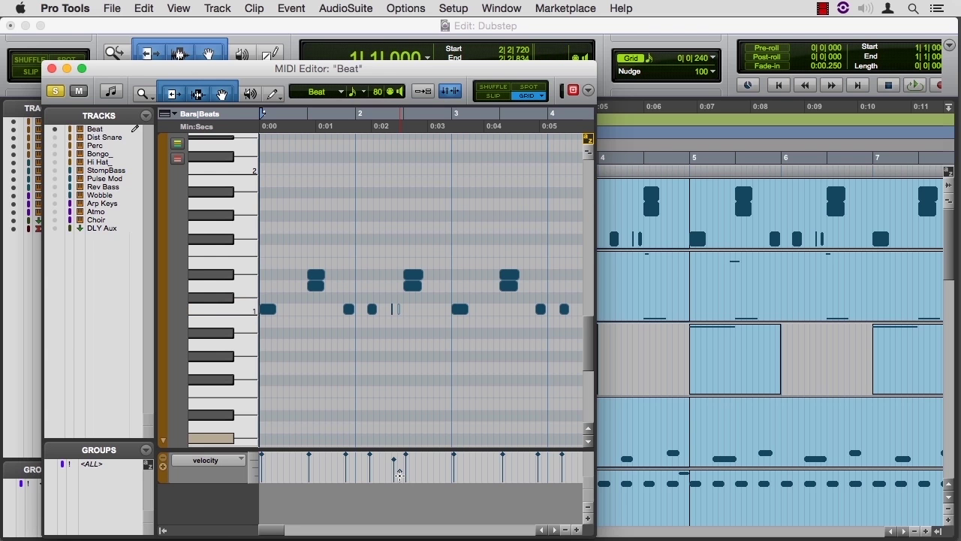
key("space")
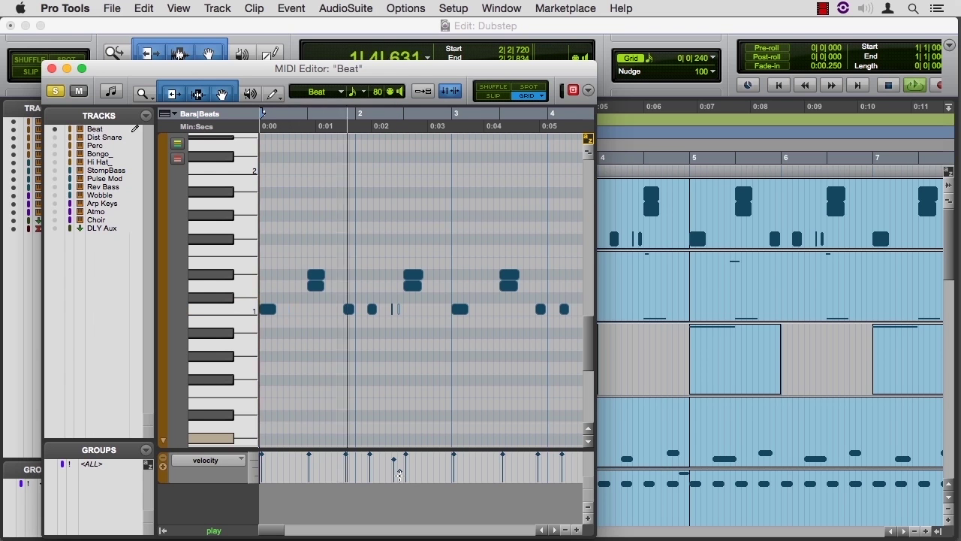
key("space")
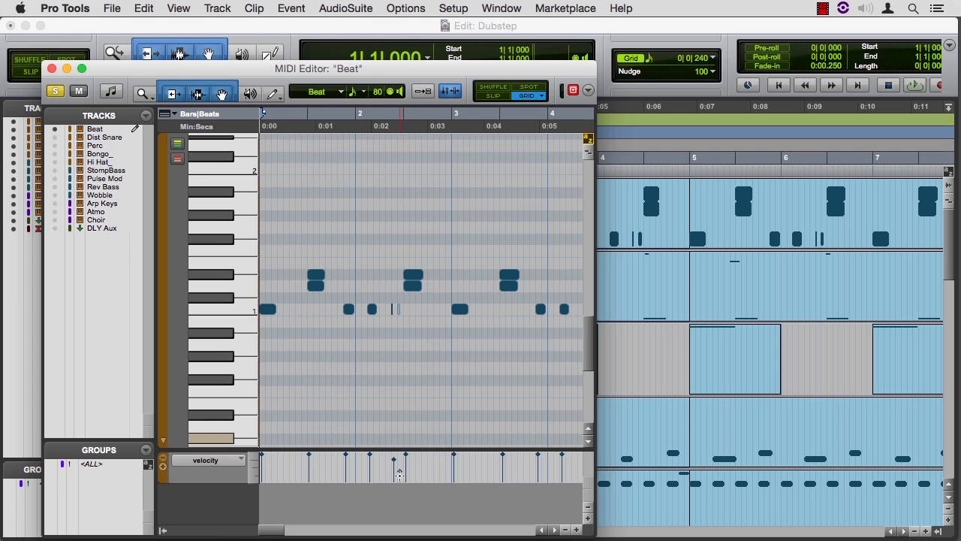
Step: Audition the soft note at 2|2|720, then adjust its velocity to 37 and play it back
left_click(403, 476)
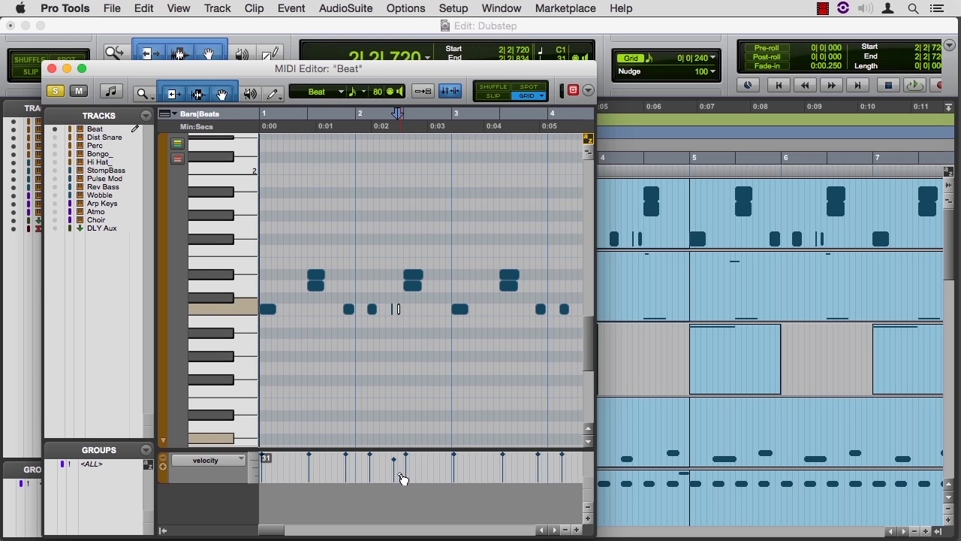
key("Return")
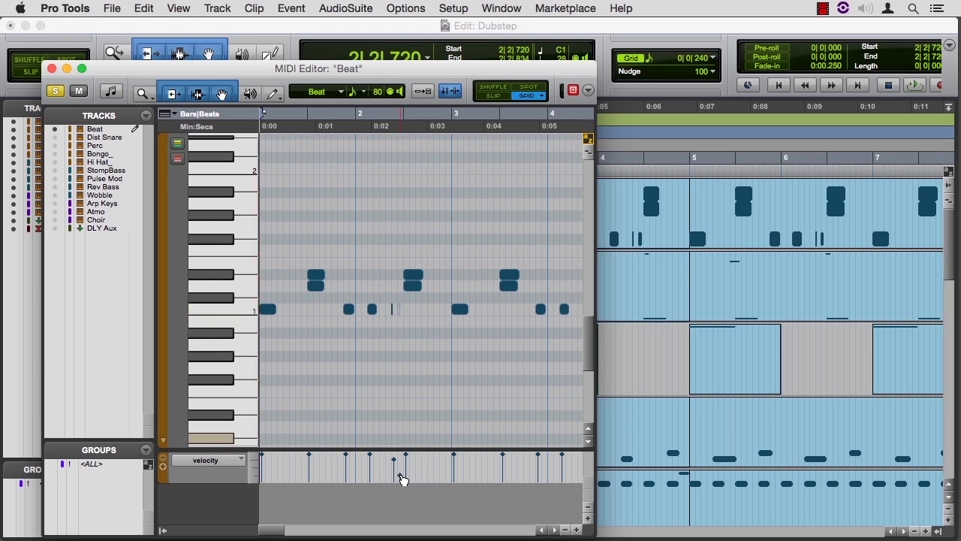
key("space")
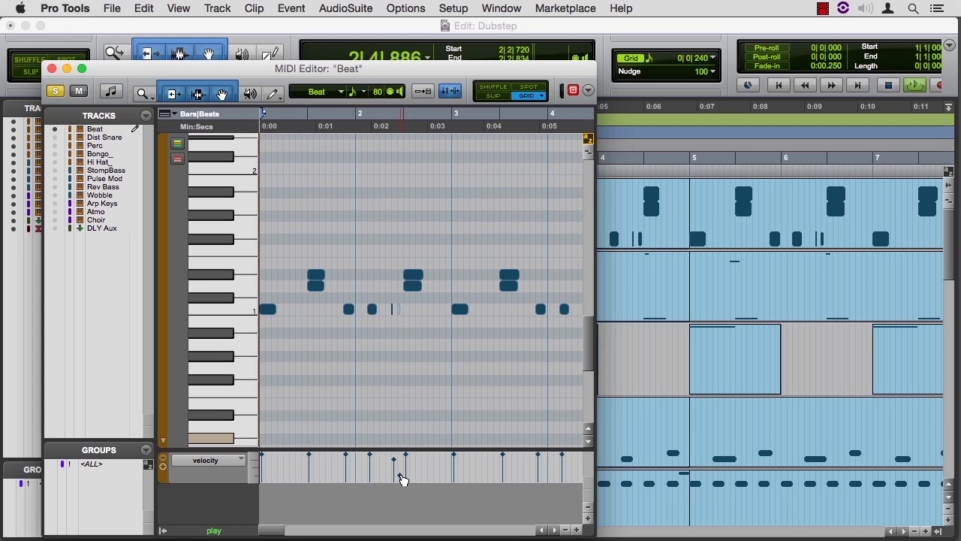
key("space")
left_click(402, 478)
left_click_drag(403, 479, 404, 478)
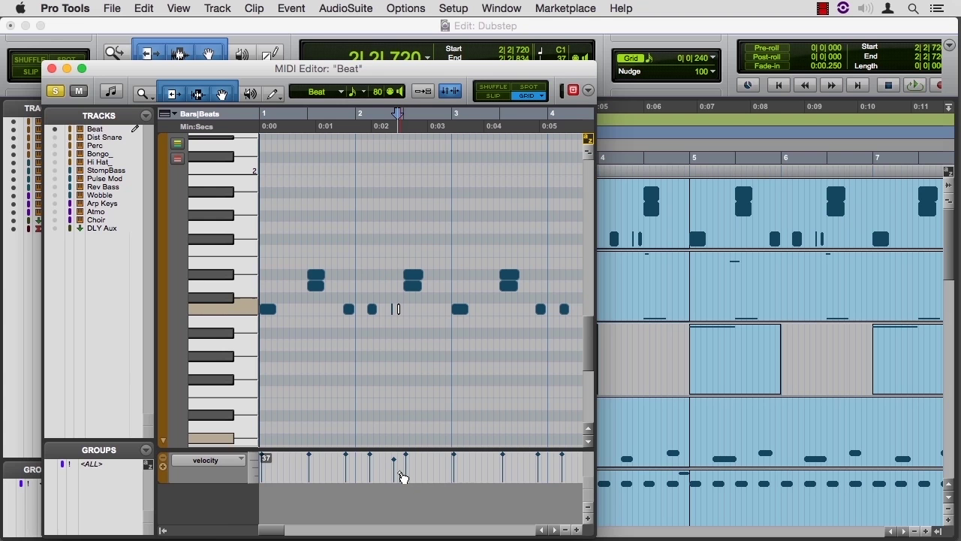
key("space")
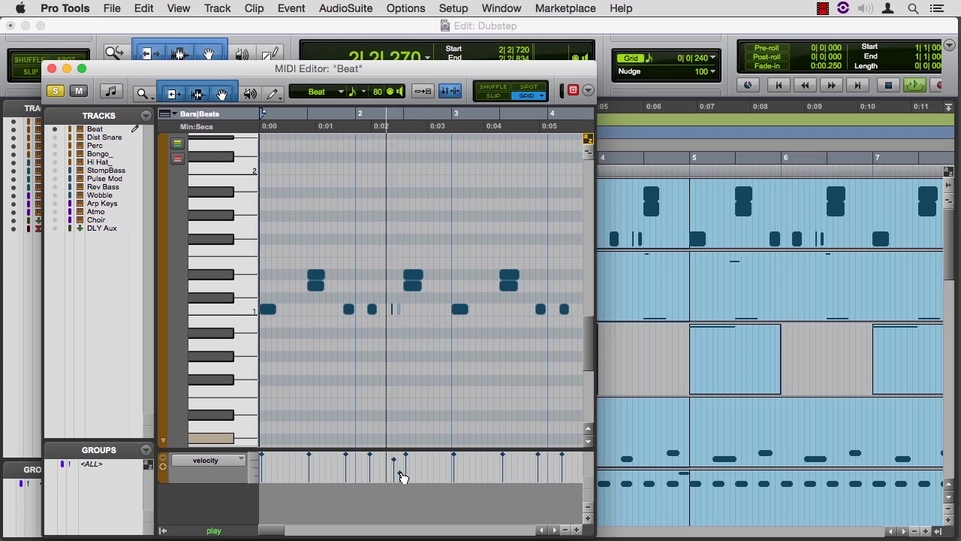
key("space")
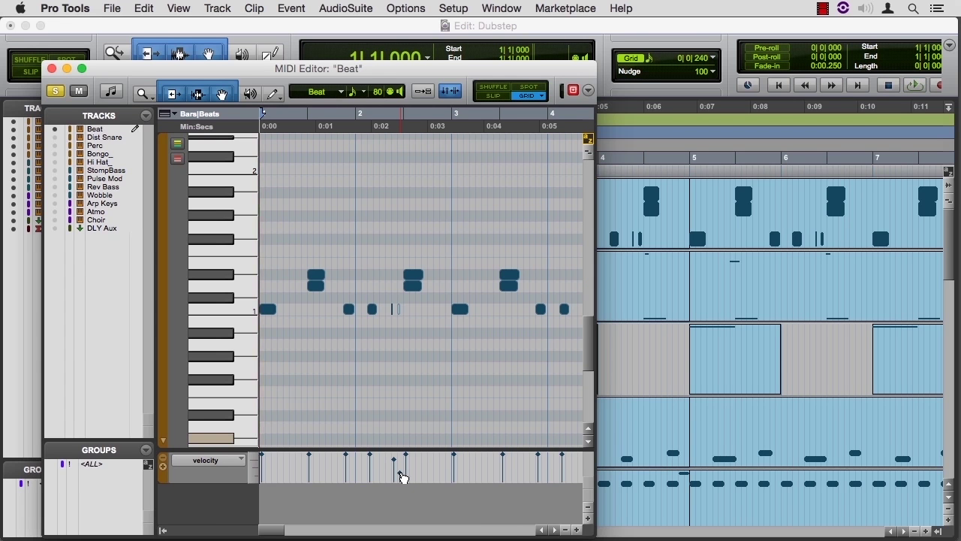
Step: Close the Beat MIDI Editor, unsolo Beat, and select the Hi Hat clip in bars 1–5
left_click(51, 68)
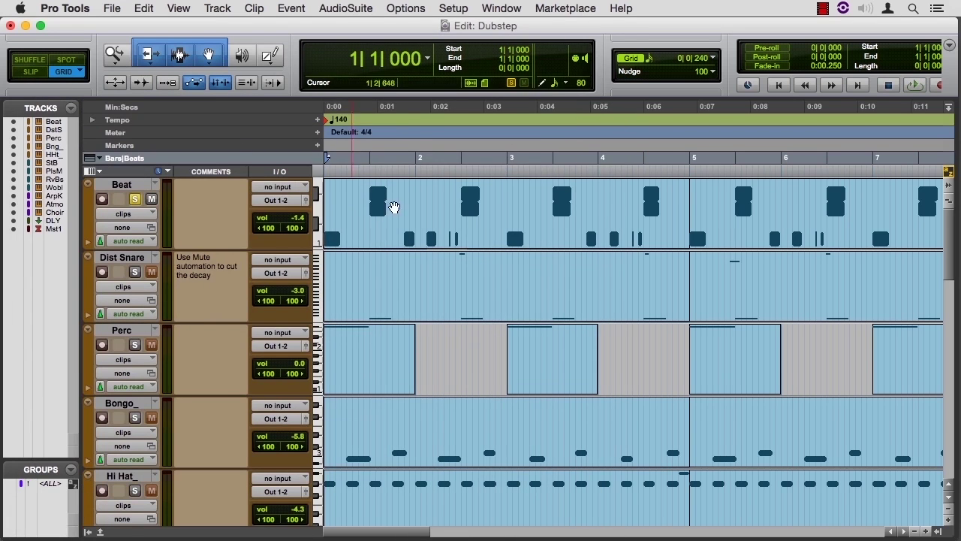
left_click(134, 199)
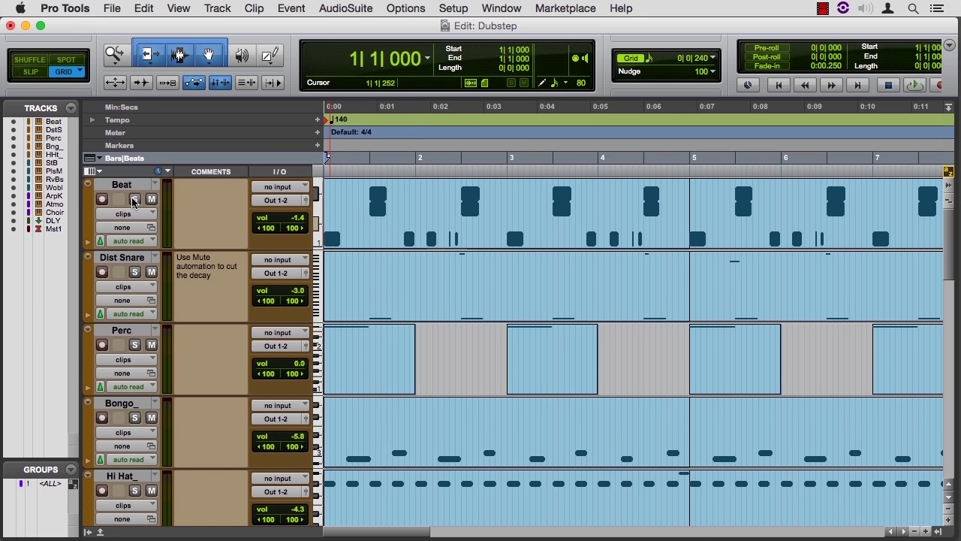
scroll(423, 265, "down", 8)
scroll(423, 265, "up", 4)
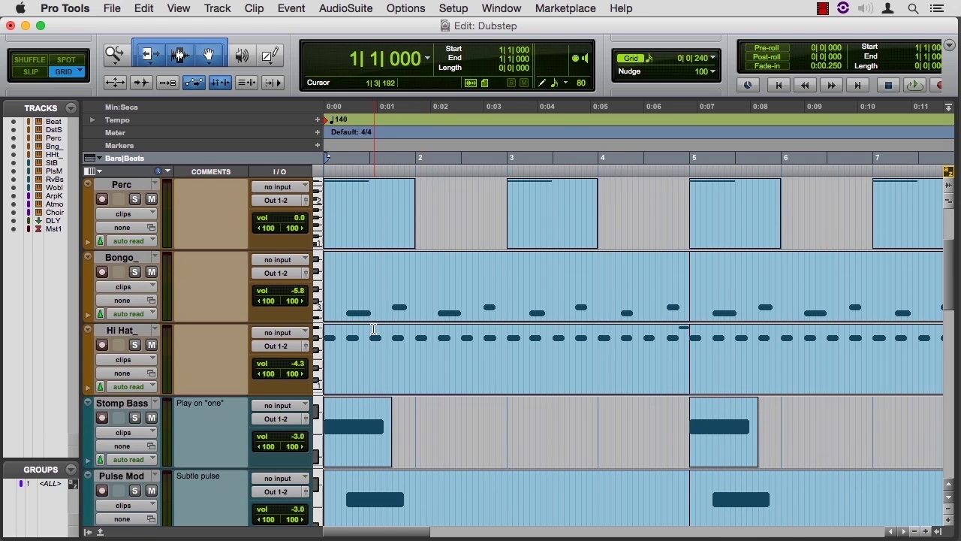
left_click(367, 370)
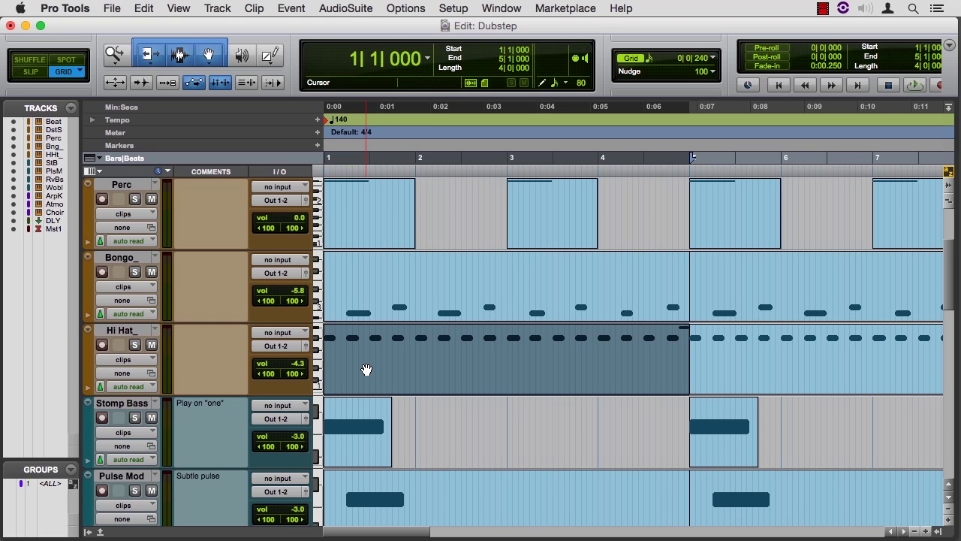
Step: Create a new Instrument Track, Inst 1, and move it just below Hi Hat
key("super+shift+n")
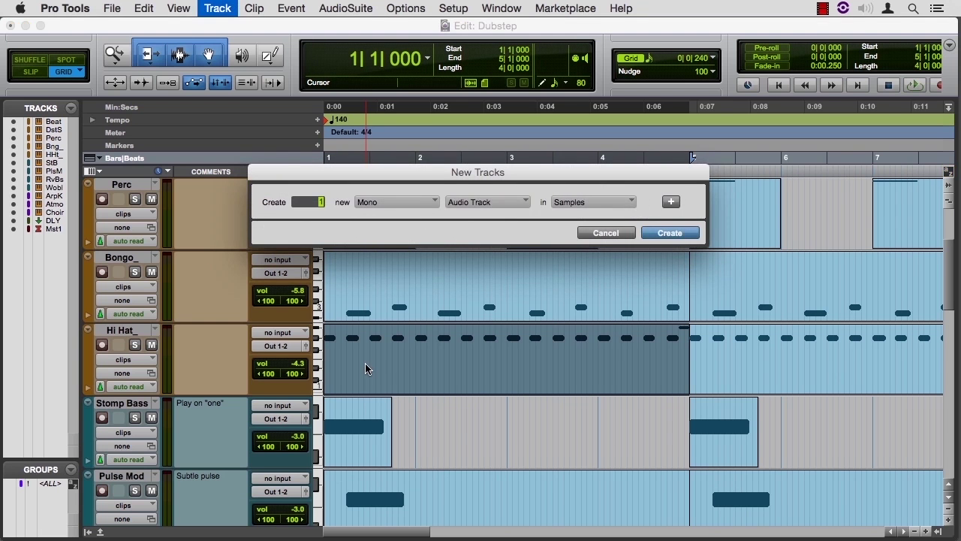
left_click(492, 202)
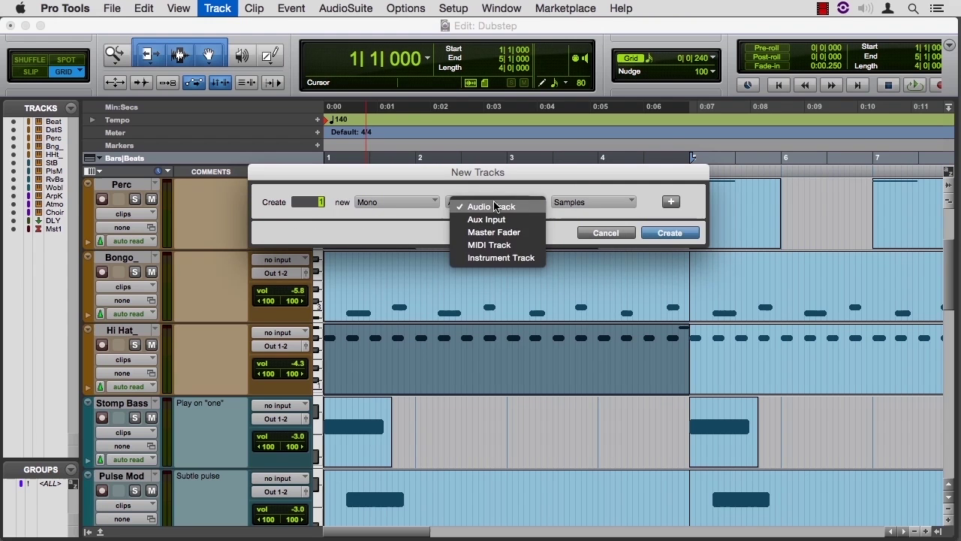
left_click(498, 258)
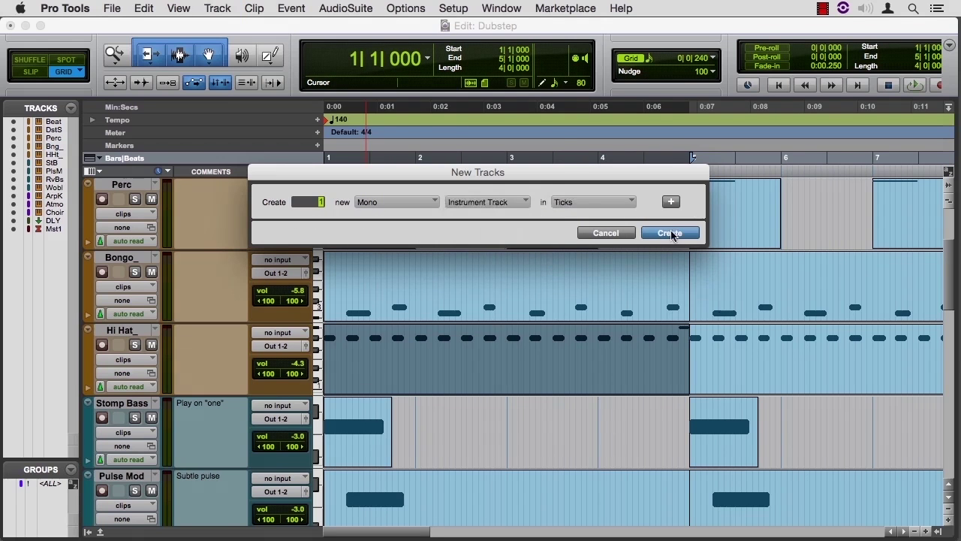
left_click(670, 233)
left_click_drag(121, 460, 104, 236)
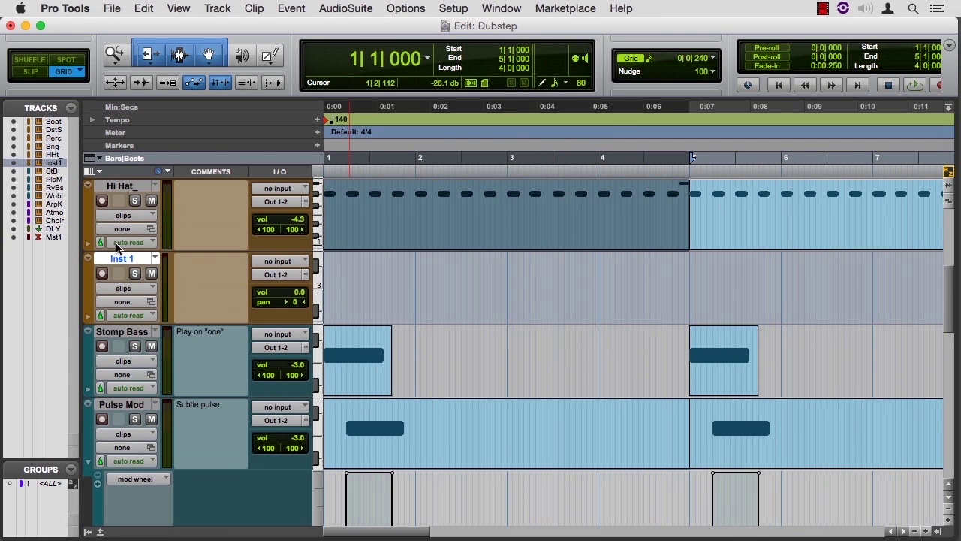
Step: Rename the Inst 1 track to 'hat eko'
double_click(122, 259)
type("hat eko")
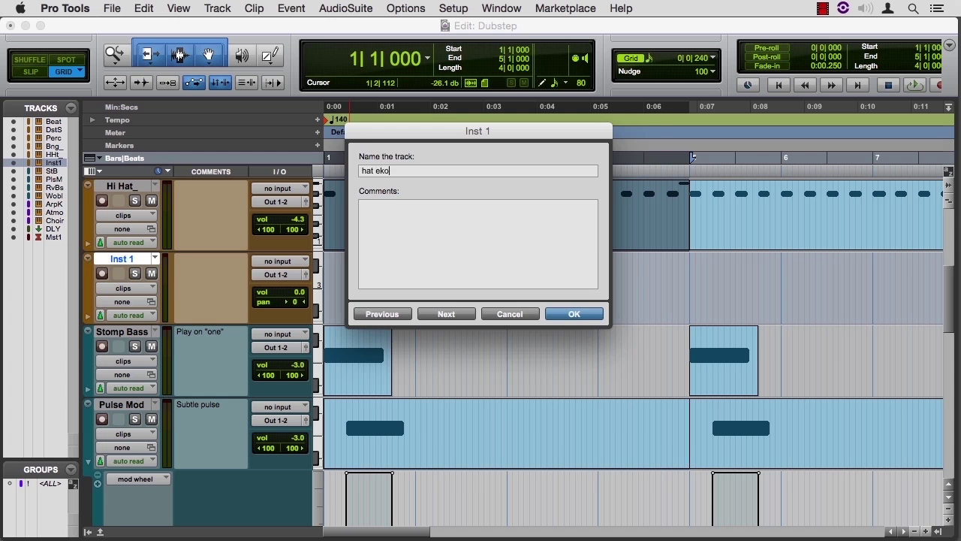
key("Return")
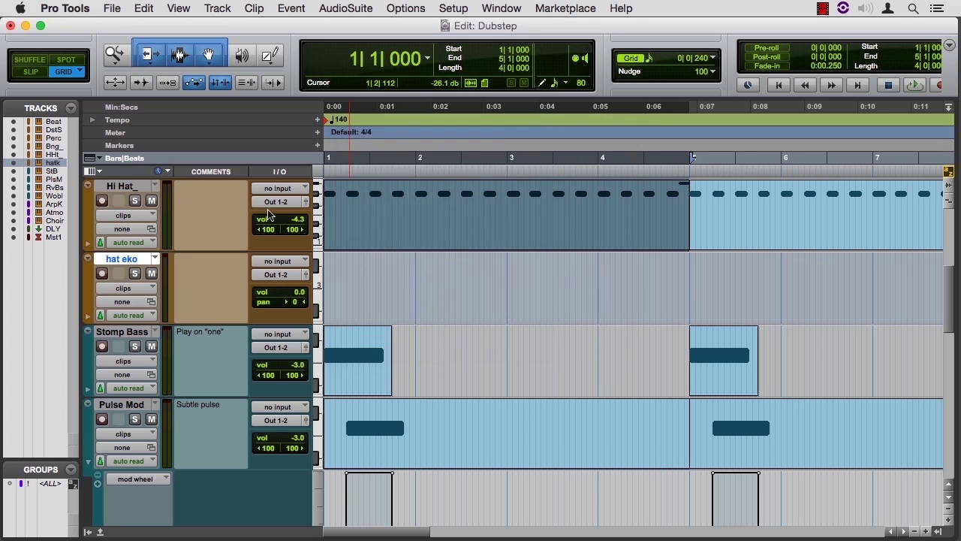
Step: Copy all of the Hi Hat track's material and paste it onto hat eko
triple_click(442, 236)
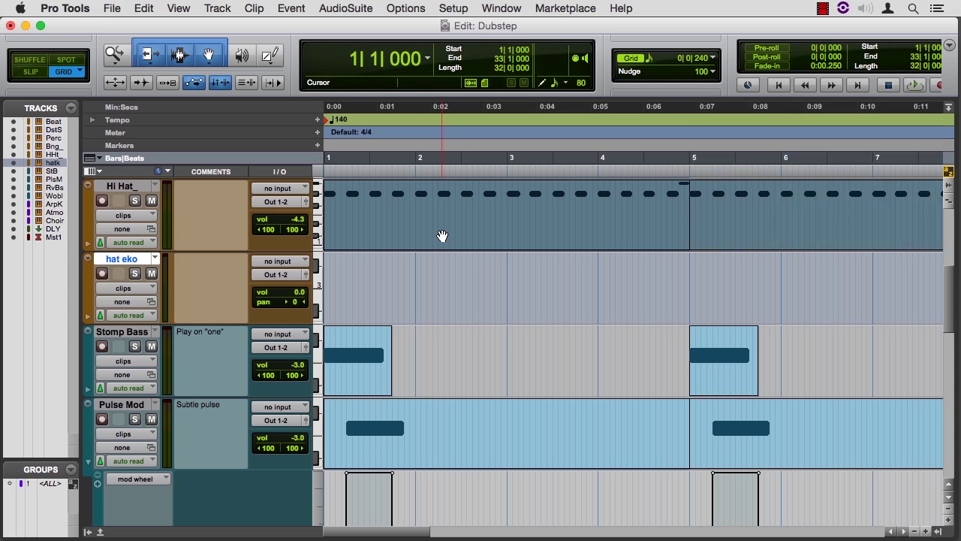
key("semicolon")
key("super+v")
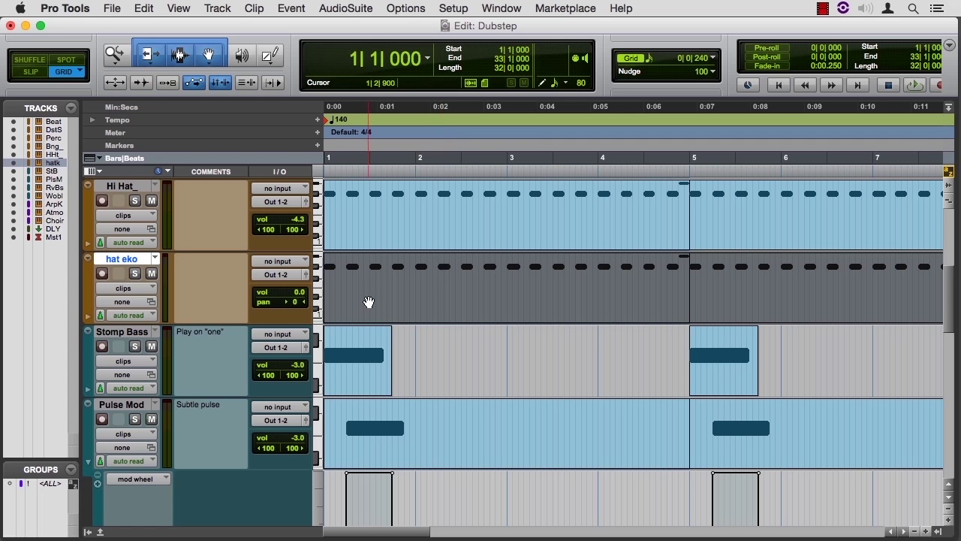
Step: Move the hat eko clip one grid step later to 1|1|240 and play back the echo
left_click_drag(369, 302, 383, 302)
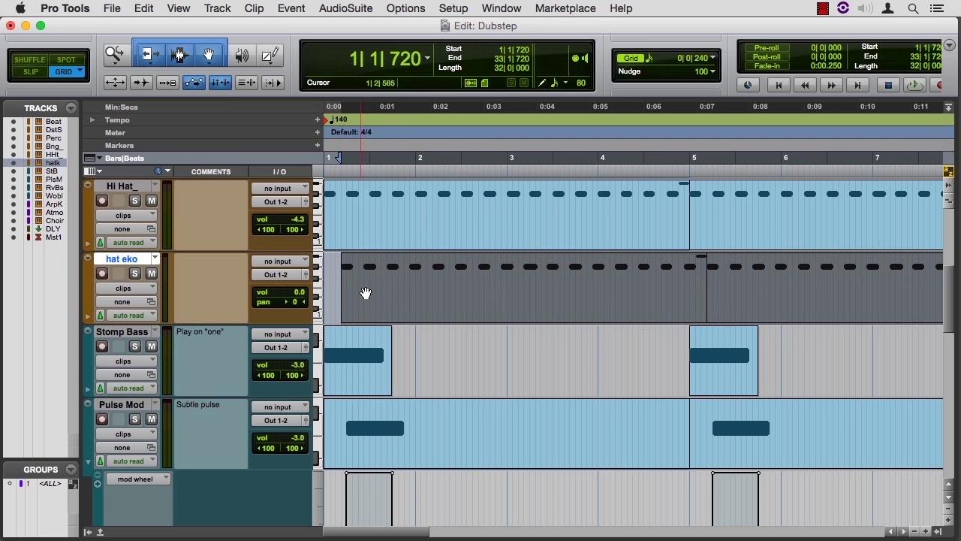
key("Return")
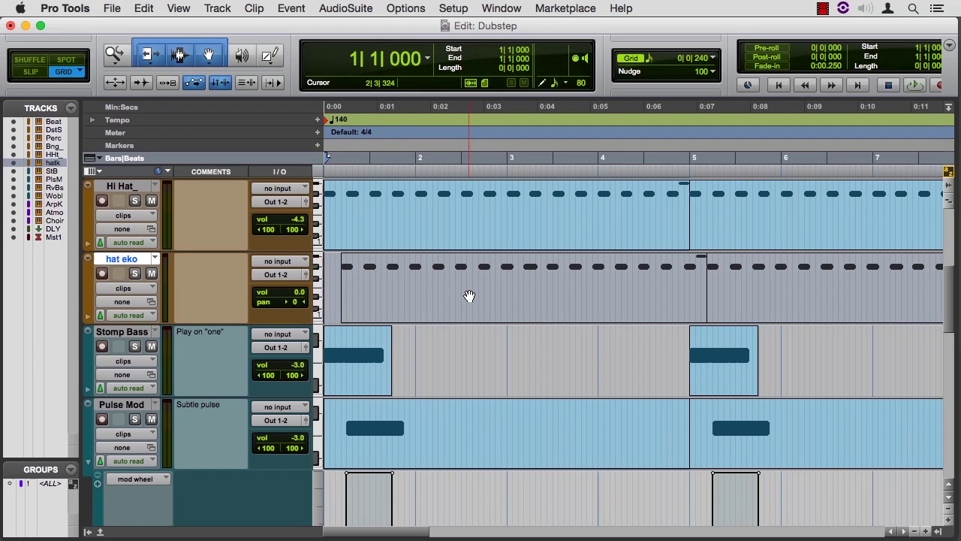
key("space")
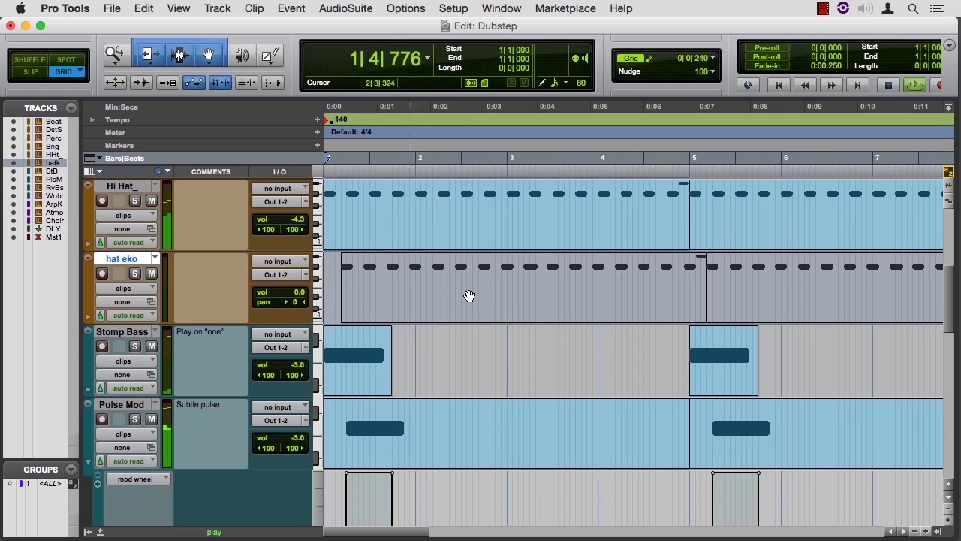
key("space")
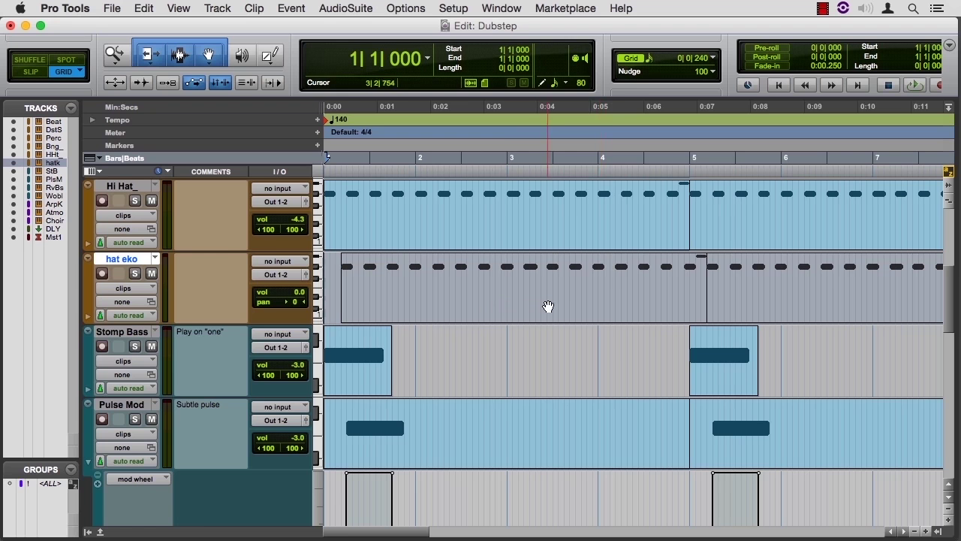
Step: Switch the Dubstep session to the Mix window and scroll around the channel strips
key("super+equal")
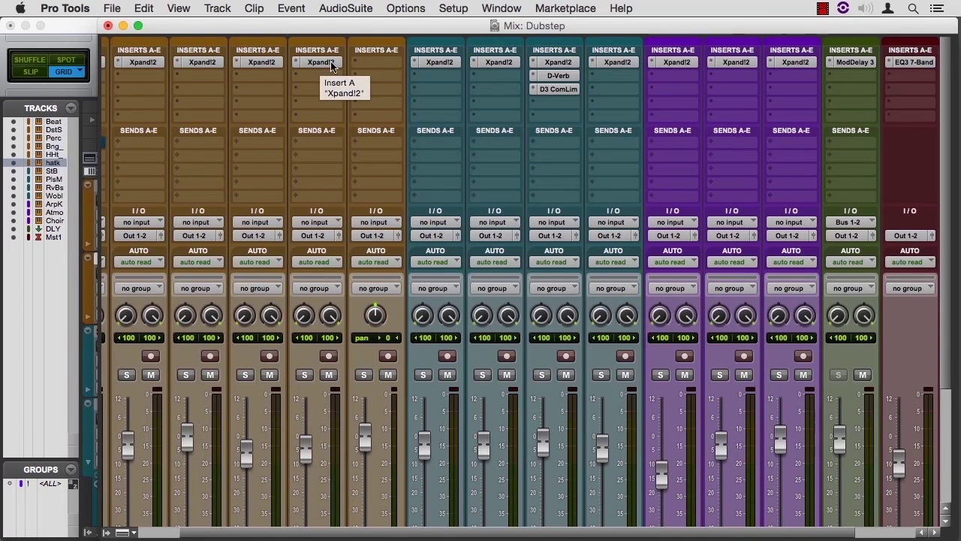
scroll(383, 198, "down", 5)
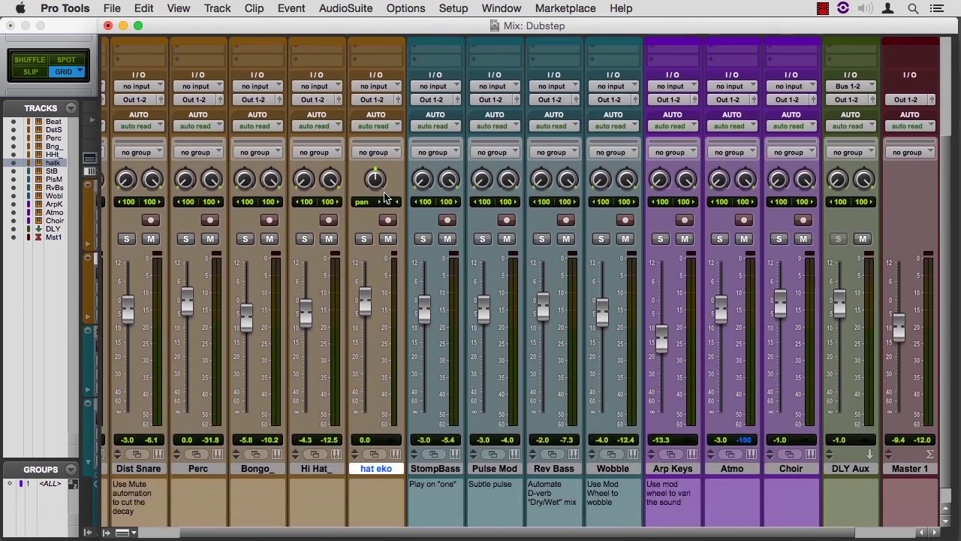
scroll(384, 198, "up", 5)
scroll(383, 198, "right", 1)
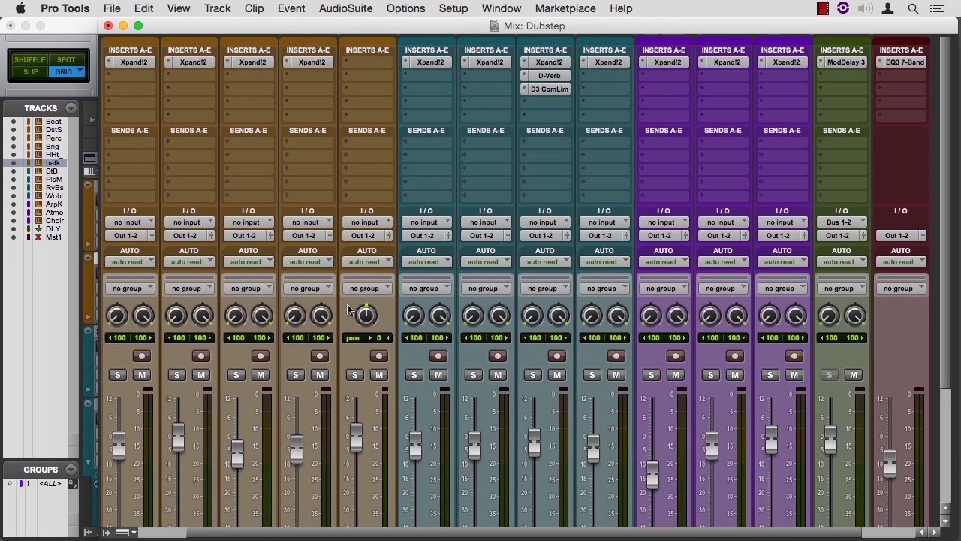
scroll(376, 308, "down", 5)
scroll(377, 308, "left", 1)
scroll(379, 325, "up", 5)
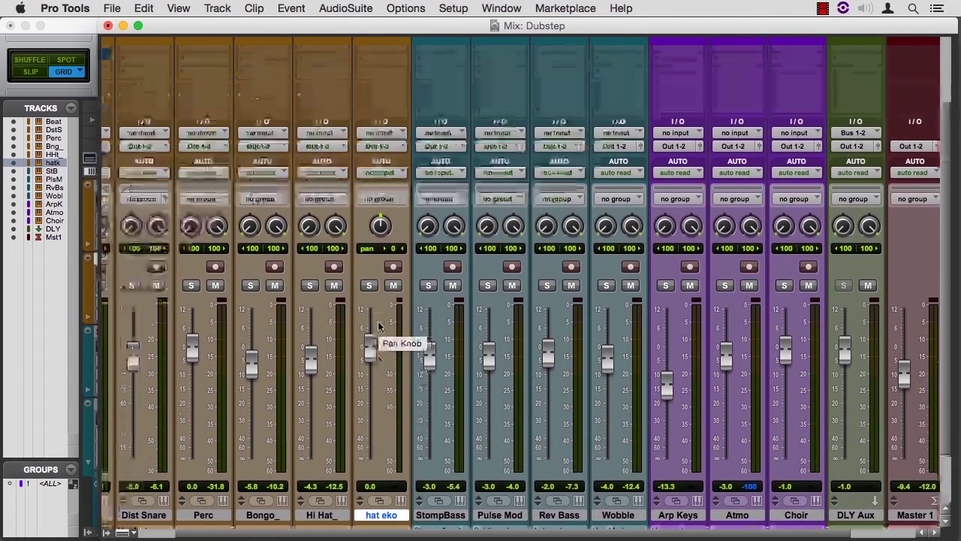
scroll(379, 327, "right", 1)
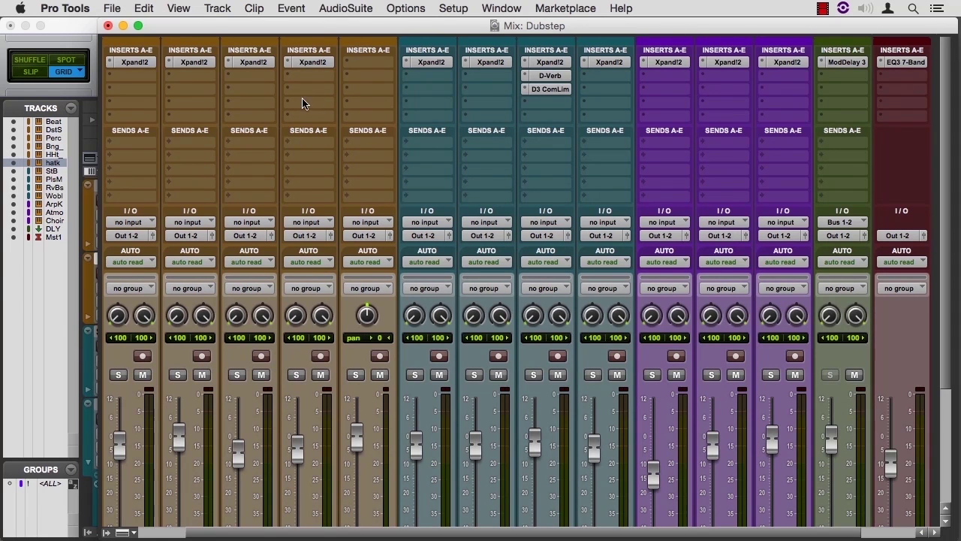
scroll(364, 300, "down", 4)
Step: Create one new stereo Instrument Track in Ticks
key("super+shift+n")
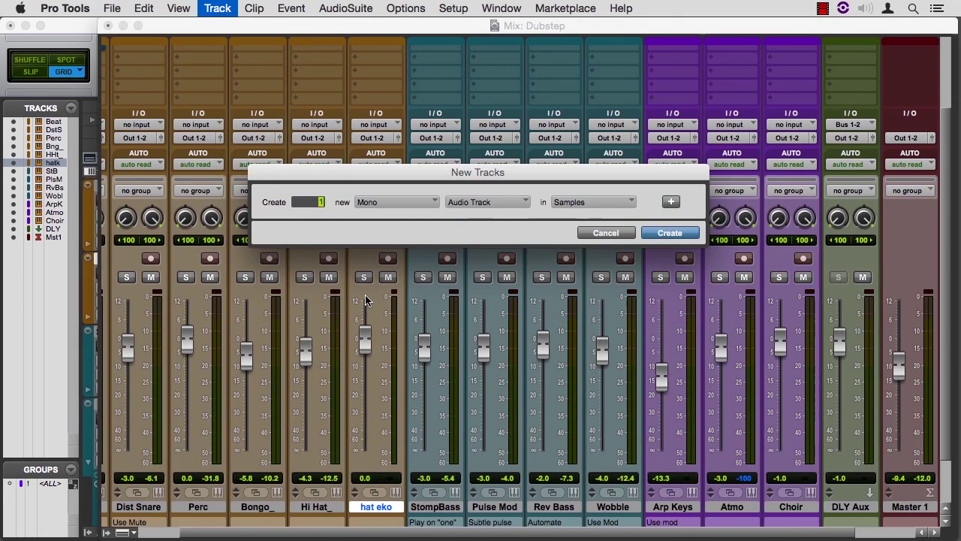
key("super+Right")
key("super+Up")
key("Return")
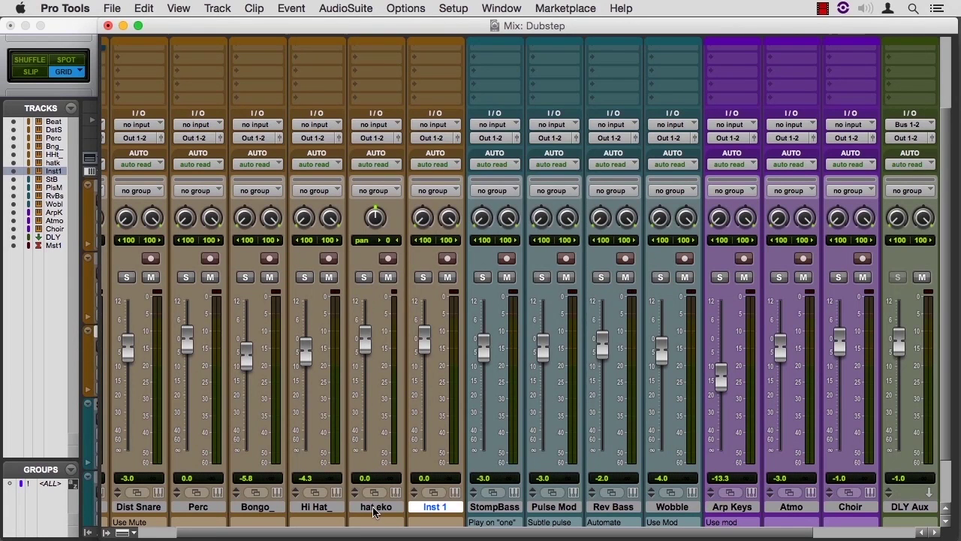
Step: Rename the new Inst 1 track to 'hat ekko', leaving hat eko unchanged
double_click(375, 507)
key("super+c")
key("BackSpace")
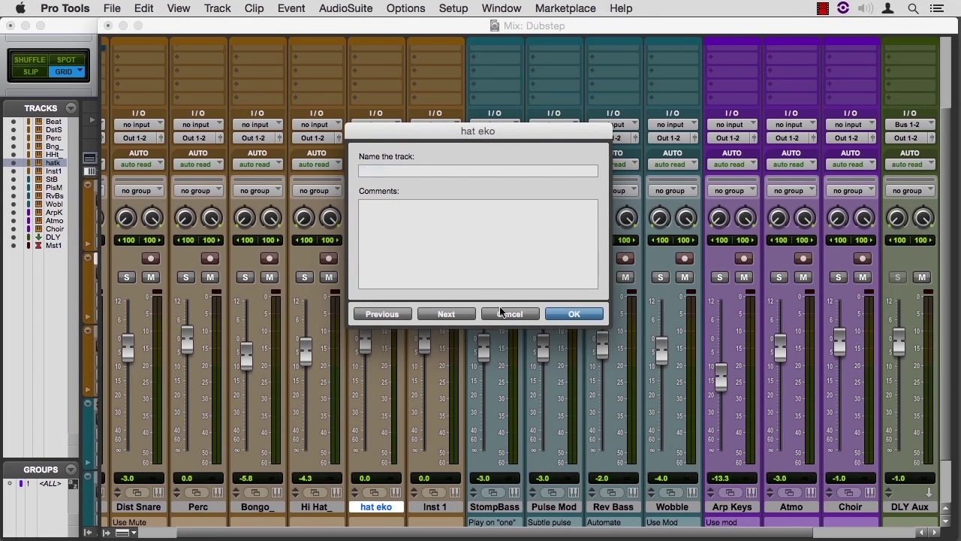
left_click(503, 316)
double_click(432, 506)
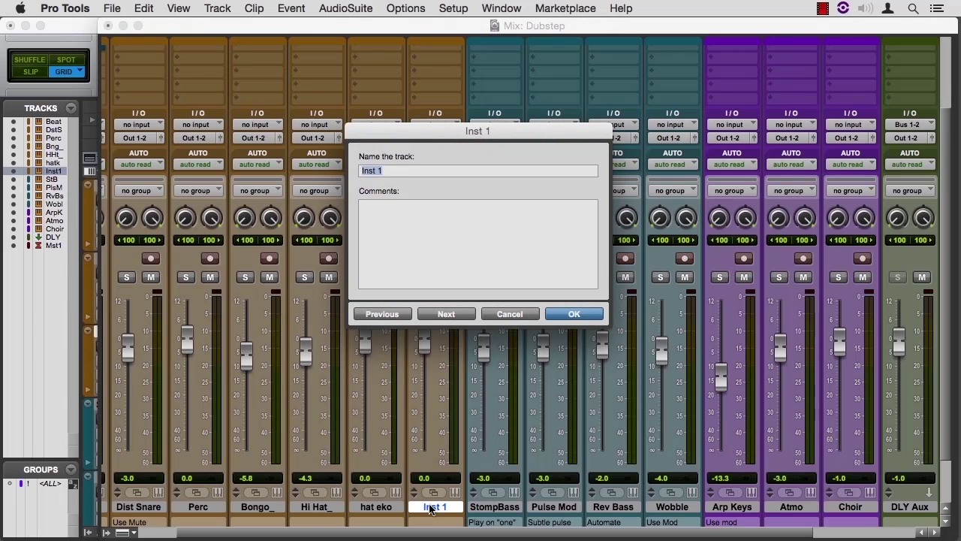
key("super+v")
key("Return")
Step: In the Edit window, move both hat eko MIDI clips down onto the hat ekko track
key("super+equal")
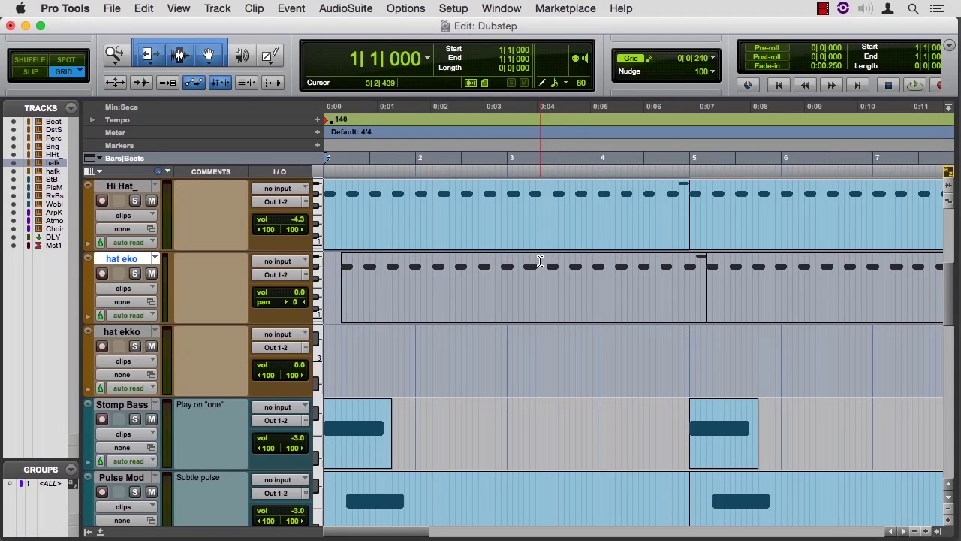
left_click(490, 300)
key("super+a")
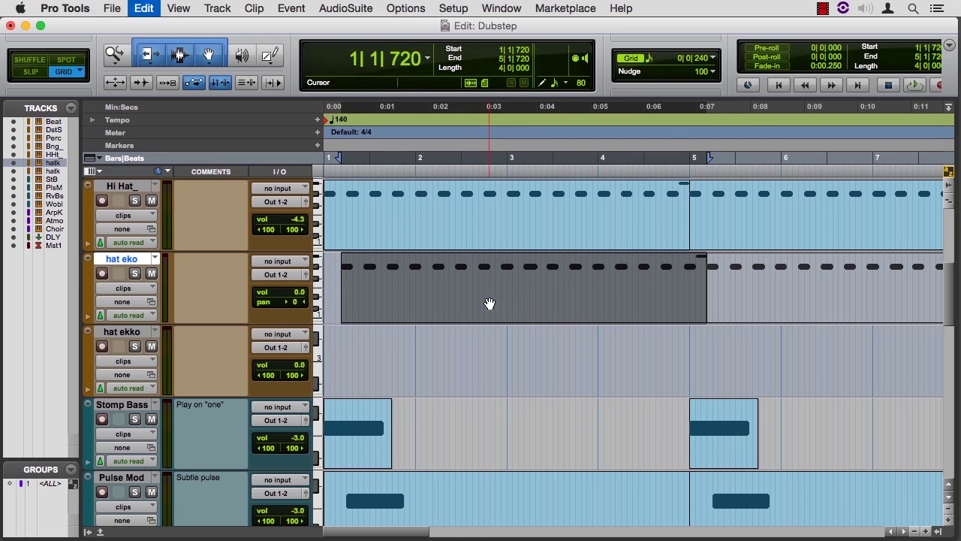
left_click_drag(489, 303, 487, 339)
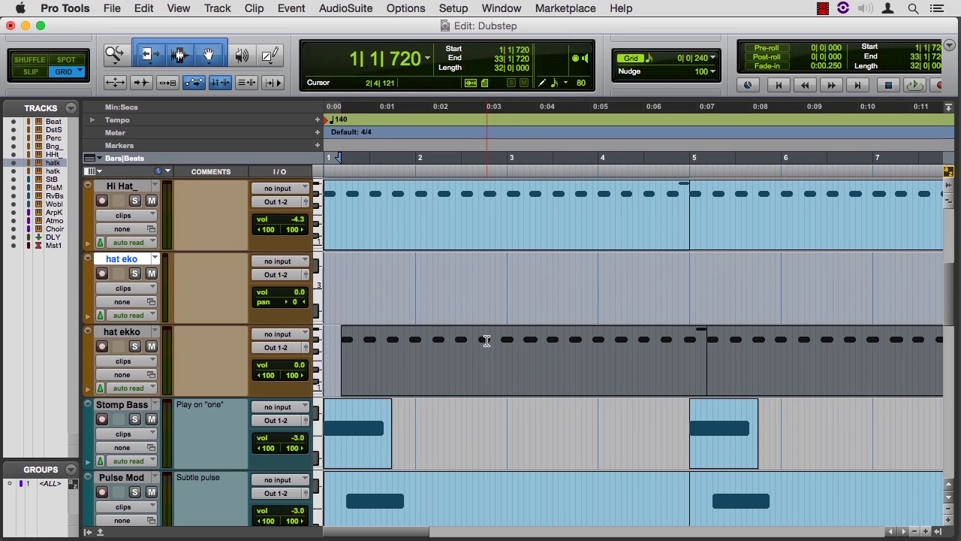
Step: Delete the emptied hat eko track and switch to the Mix window
right_click(137, 258)
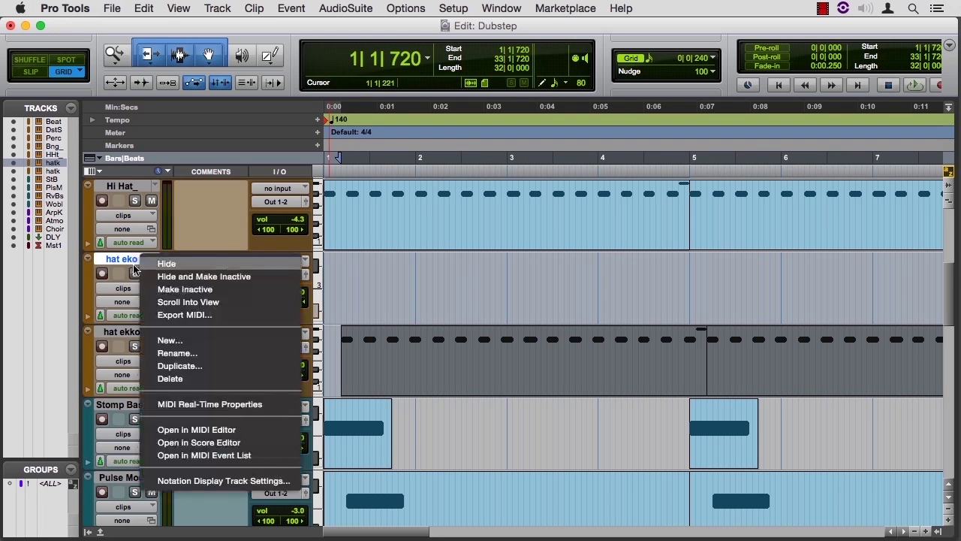
left_click(172, 379)
key("super+equal")
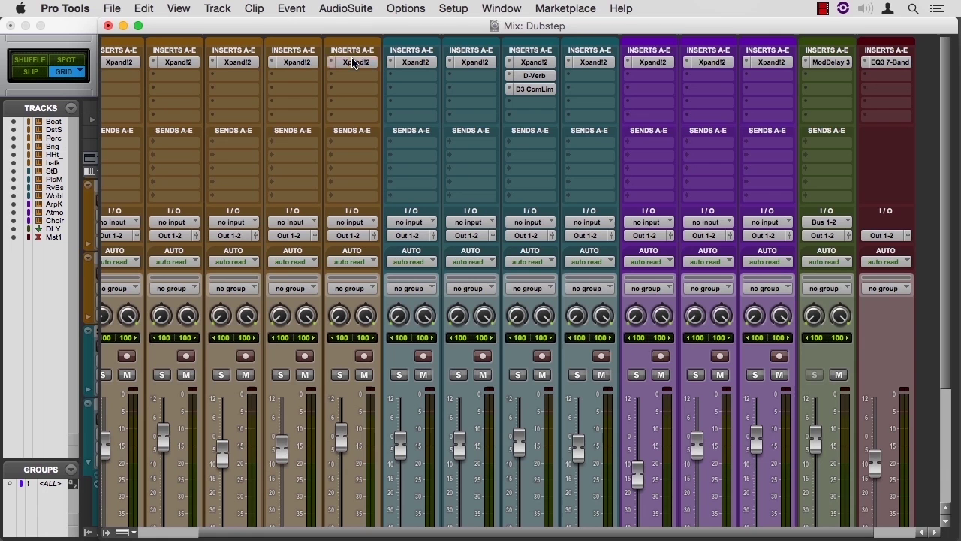
Step: Solo Hi Hat and hat ekko and audition both hats from the session start
key("super+equal")
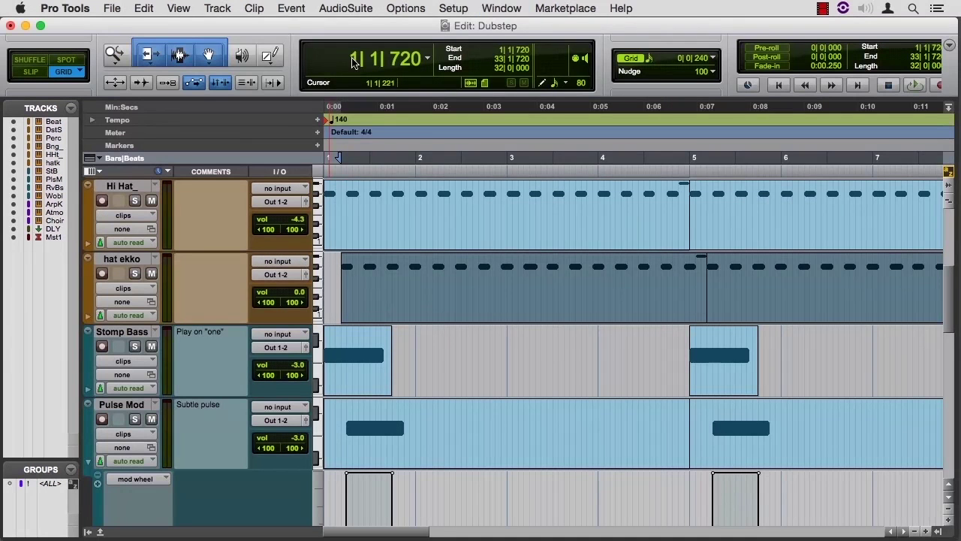
key("Return")
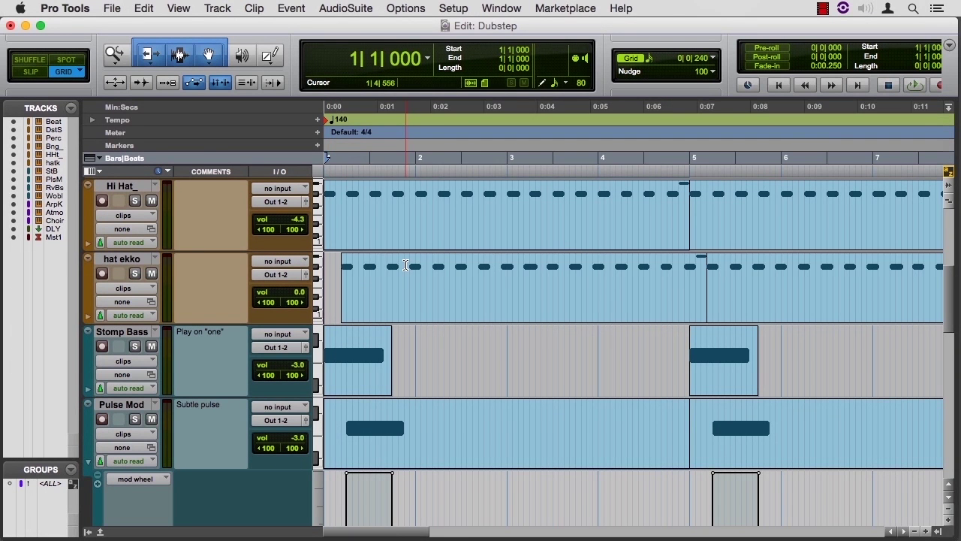
left_click(134, 200)
key("space")
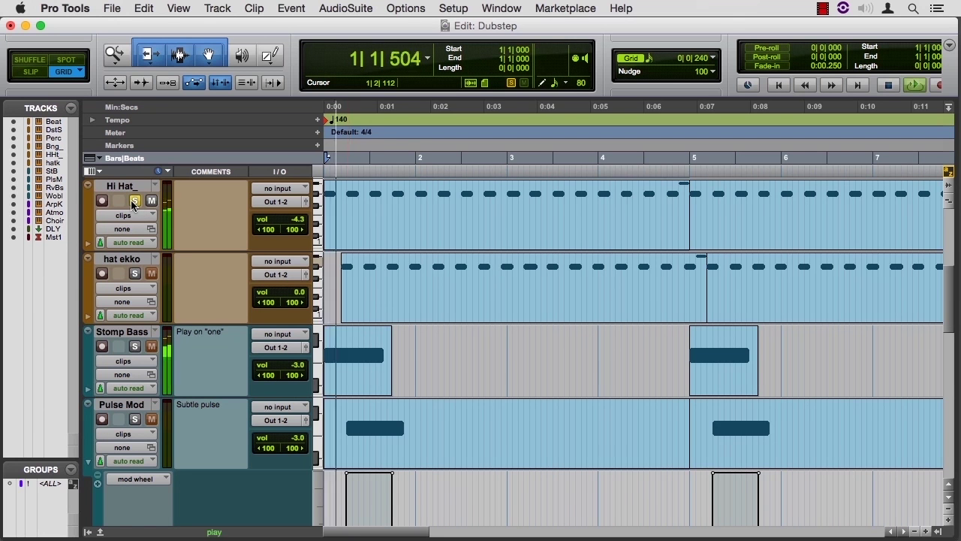
key("space")
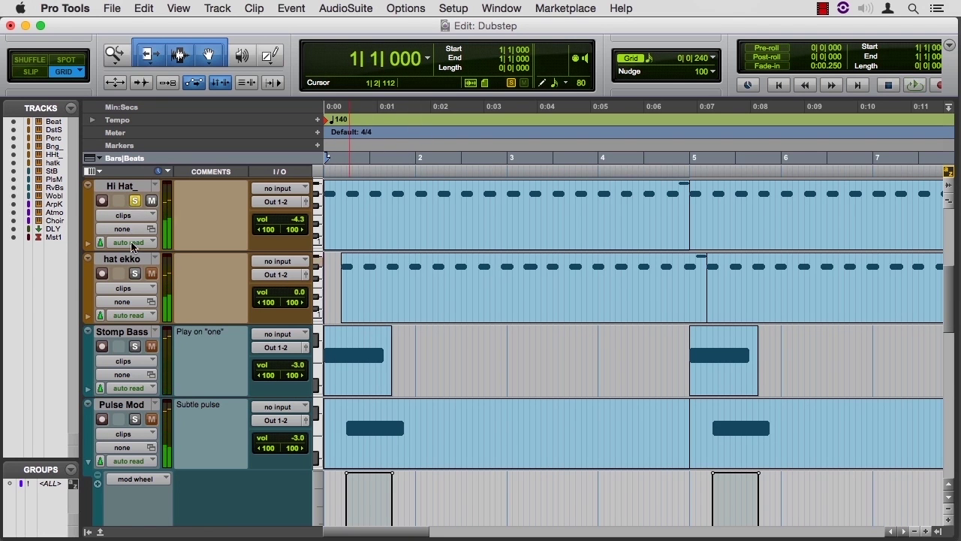
left_click(133, 273)
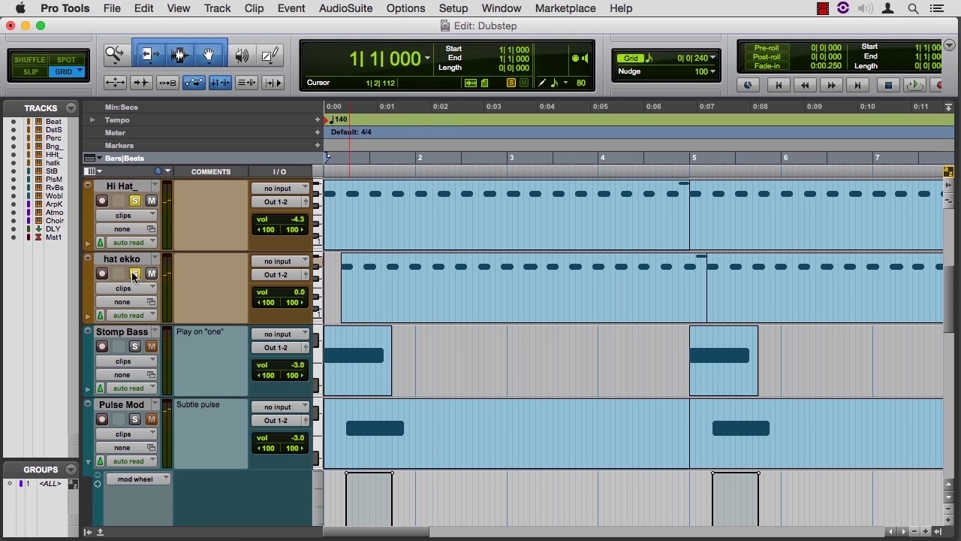
key("space")
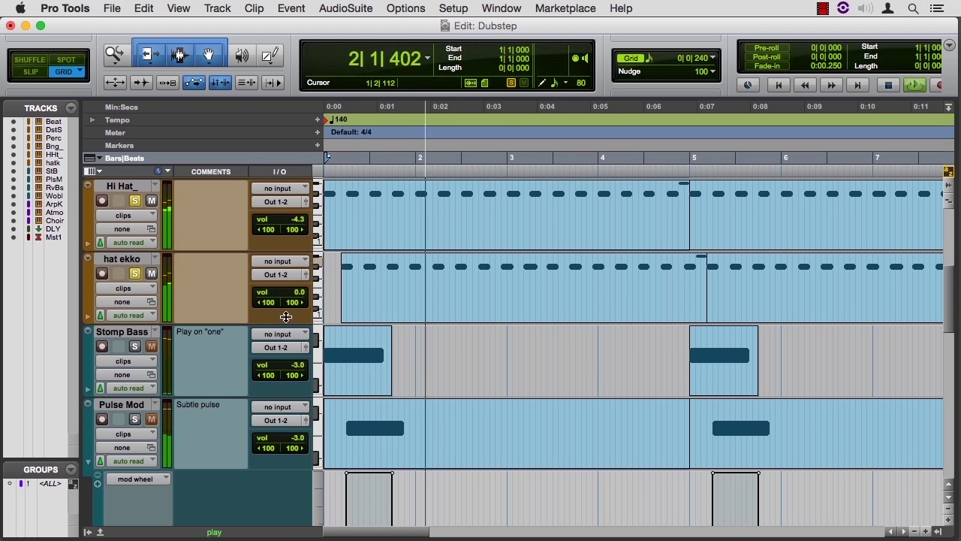
key("space")
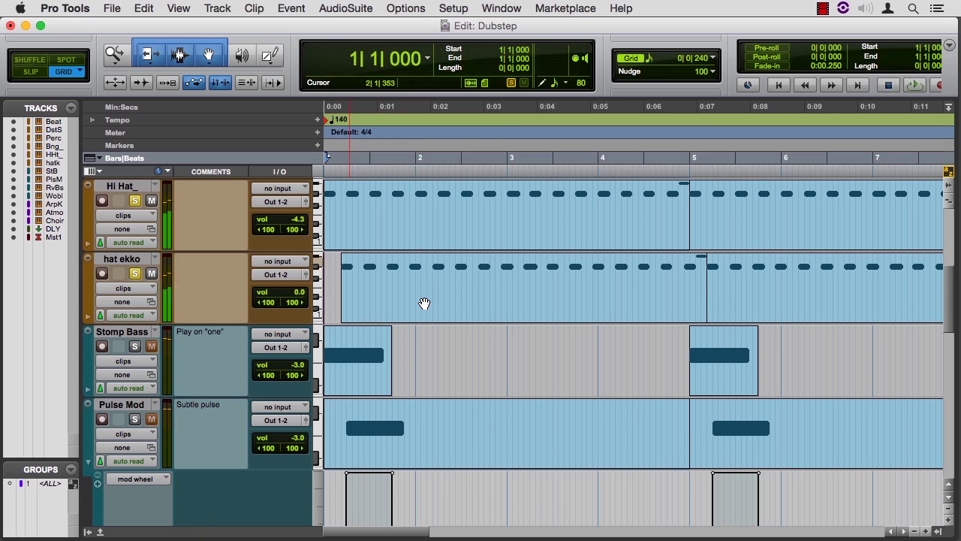
Step: Nudge the hat ekko clip one grid step earlier and play back the new echo timing
left_click_drag(424, 303, 420, 305)
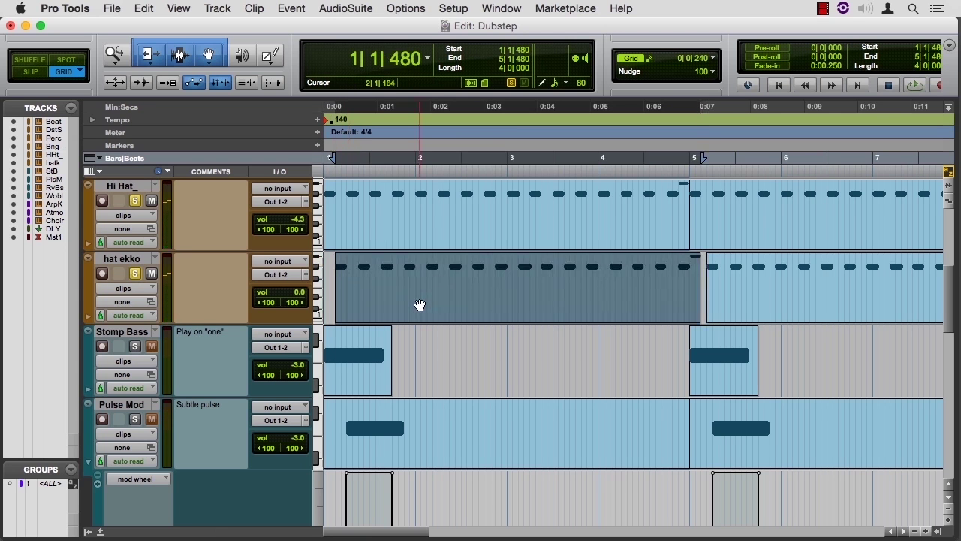
key("Return")
key("space")
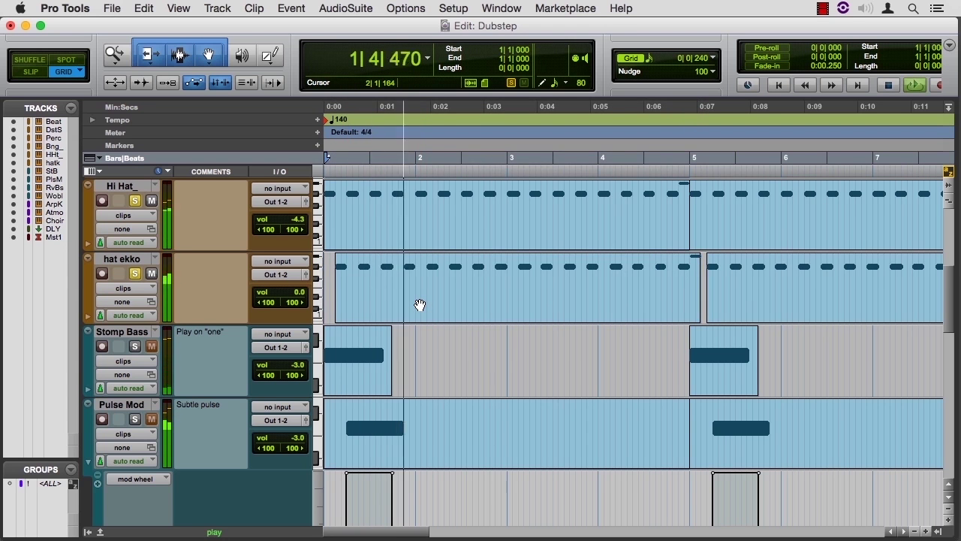
key("space")
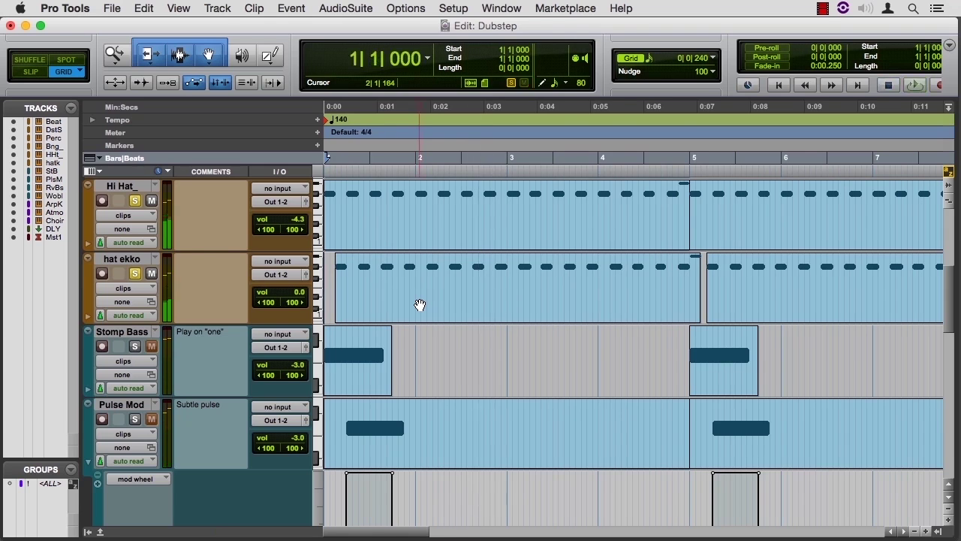
key("super+equal")
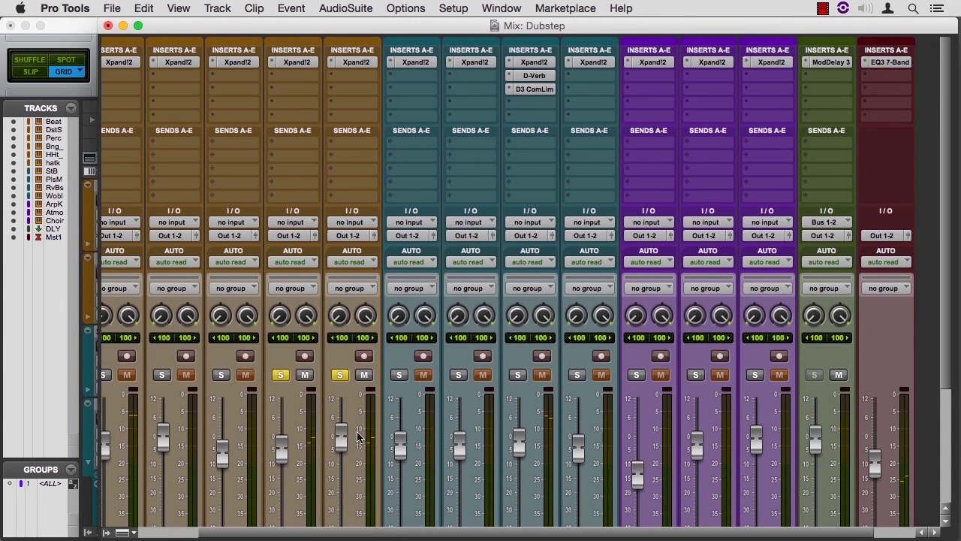
Step: Set the hat ekko fader to about -10.5 dB, unsolo Hi Hat and hat ekko, and return to Edit
scroll(357, 436, "down", 5)
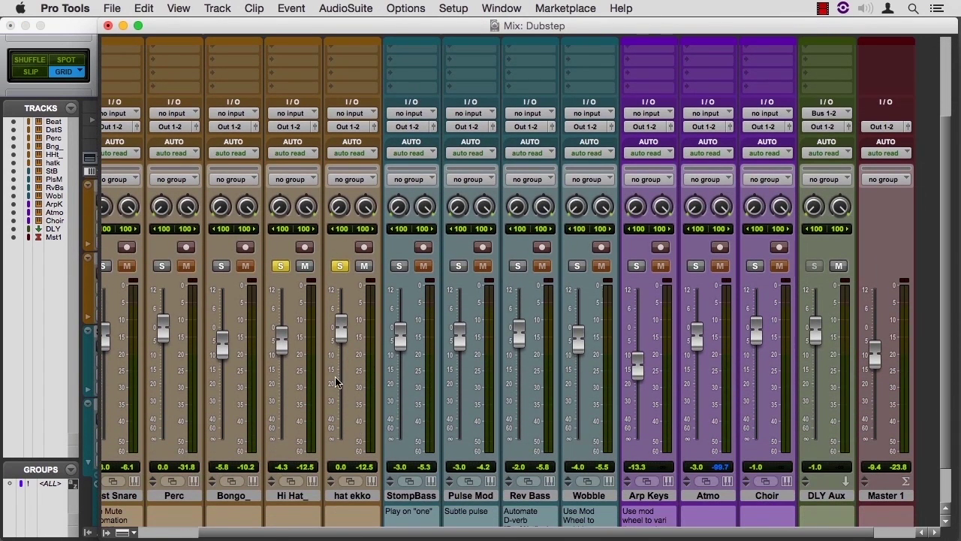
left_click_drag(339, 329, 338, 380)
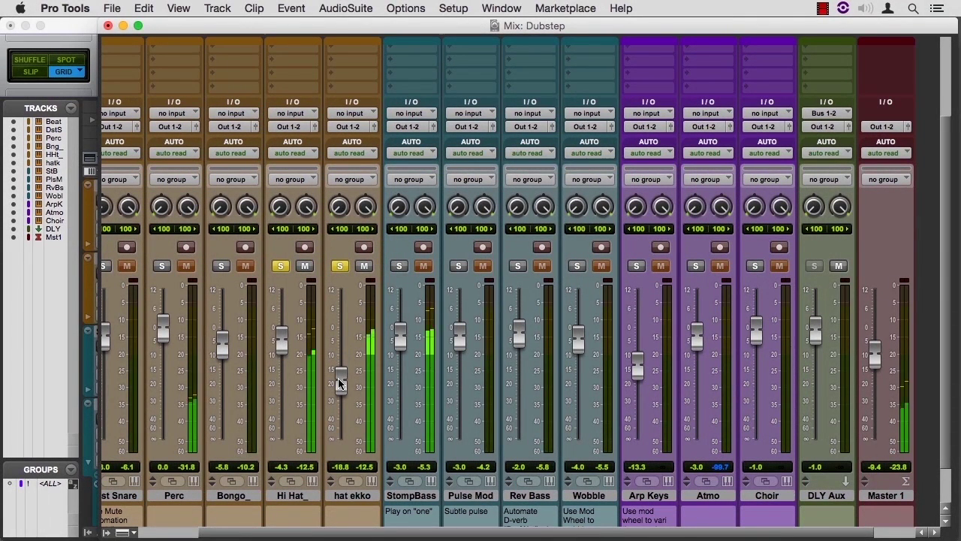
left_click(280, 266)
left_click(338, 267)
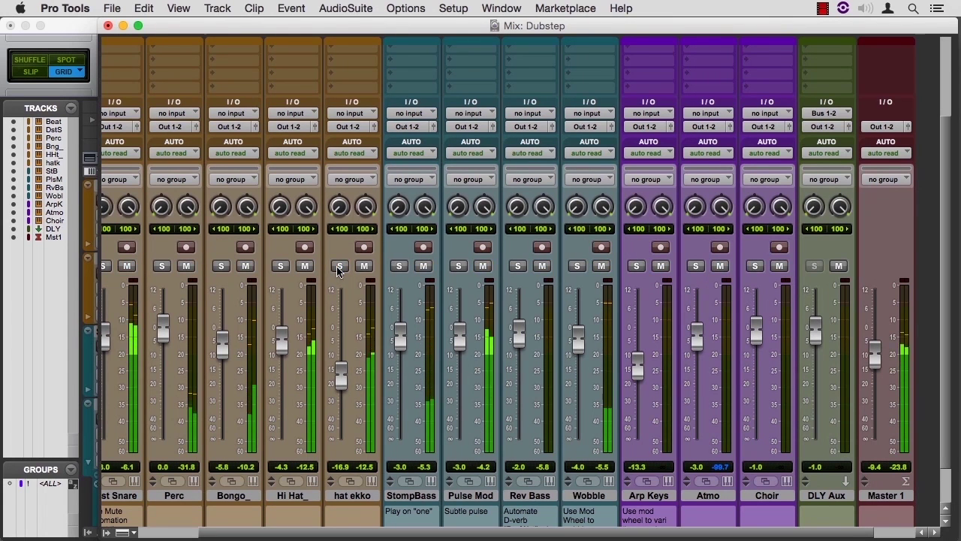
left_click_drag(342, 379, 343, 362)
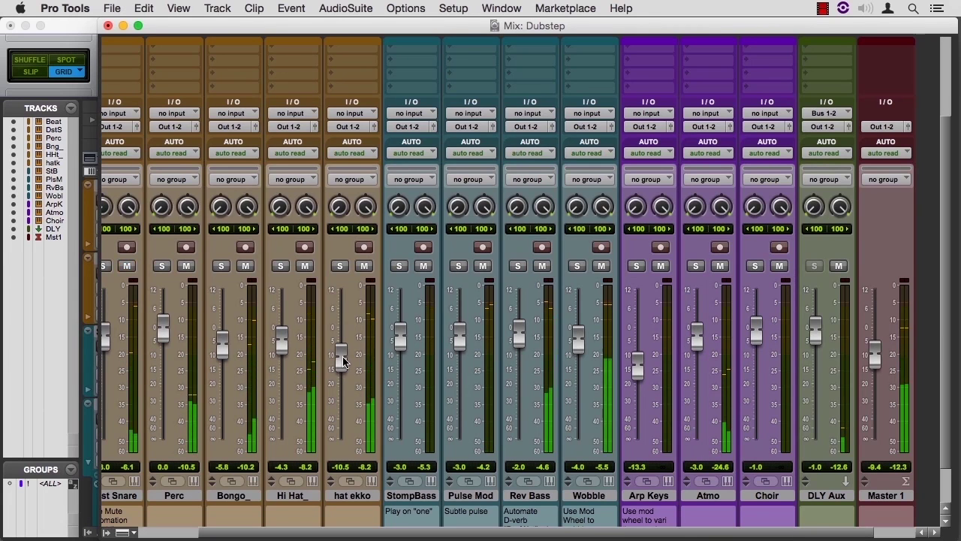
key("super+equal")
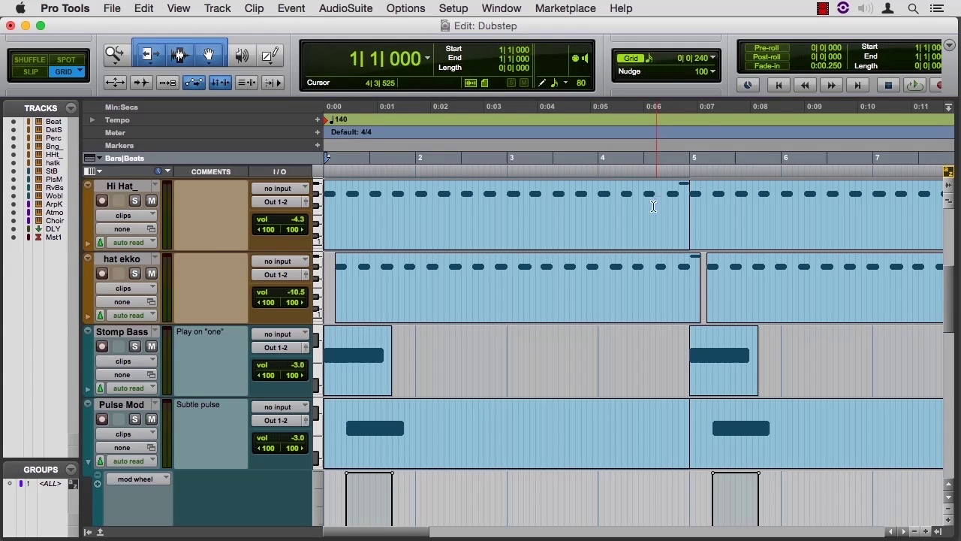
Step: Return to the Mix window with hat ekko sitting at -10.5 dB
key("super+equal")
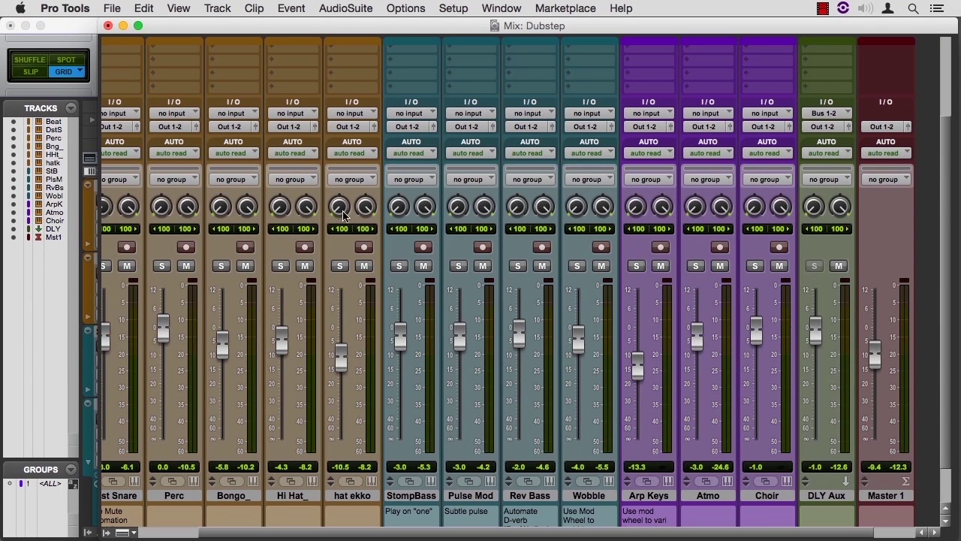